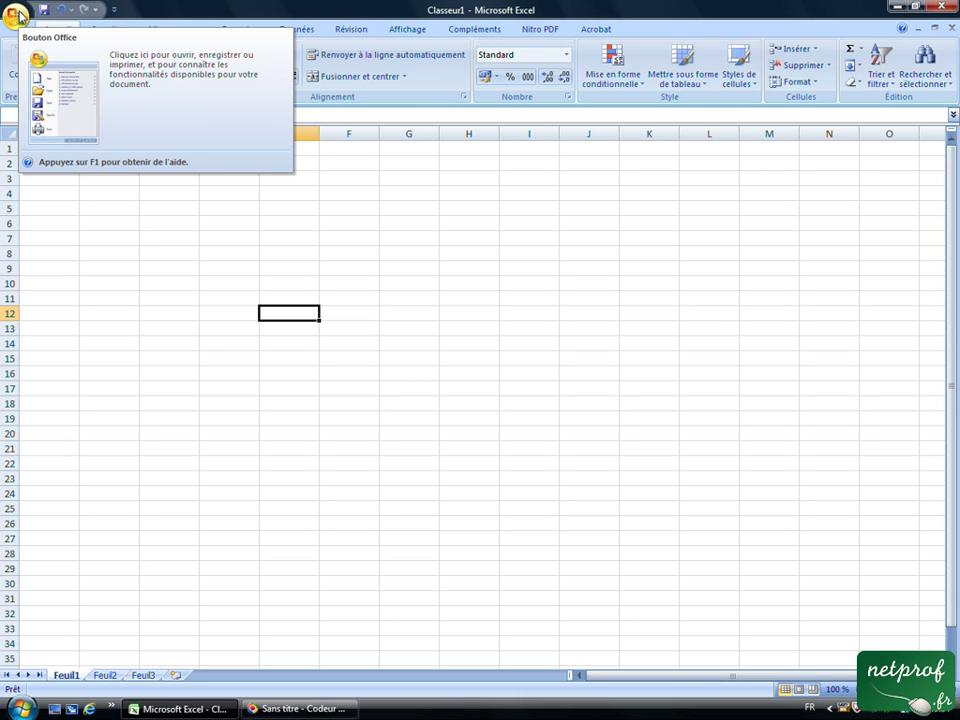
# Step: Display the file-format choices under Enregistrer sous in the Office menu
pyautogui.click(19, 16)
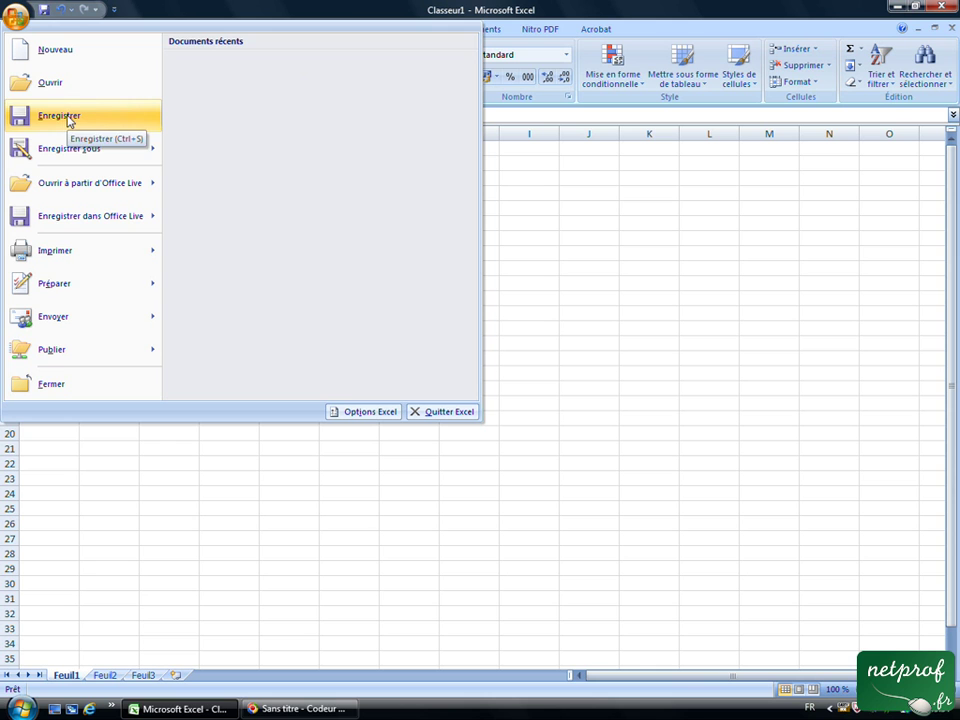
pyautogui.moveTo(67, 153)
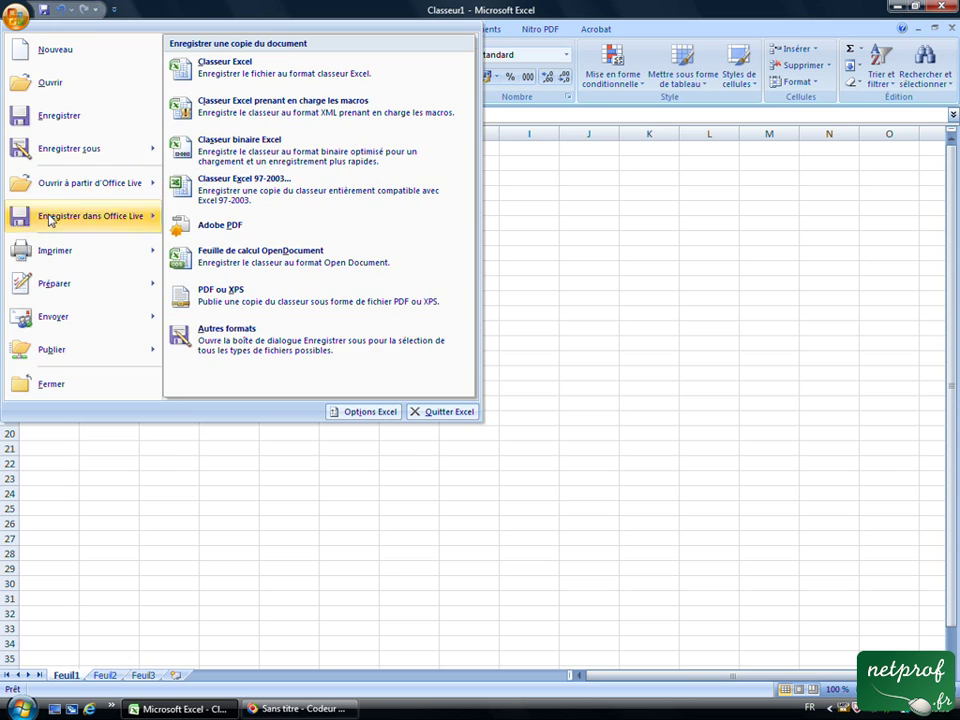
# Step: Review the Imprimer, Envoyer and Publier options, then dismiss the Office menu back to Feuil1
pyautogui.moveTo(47, 257)
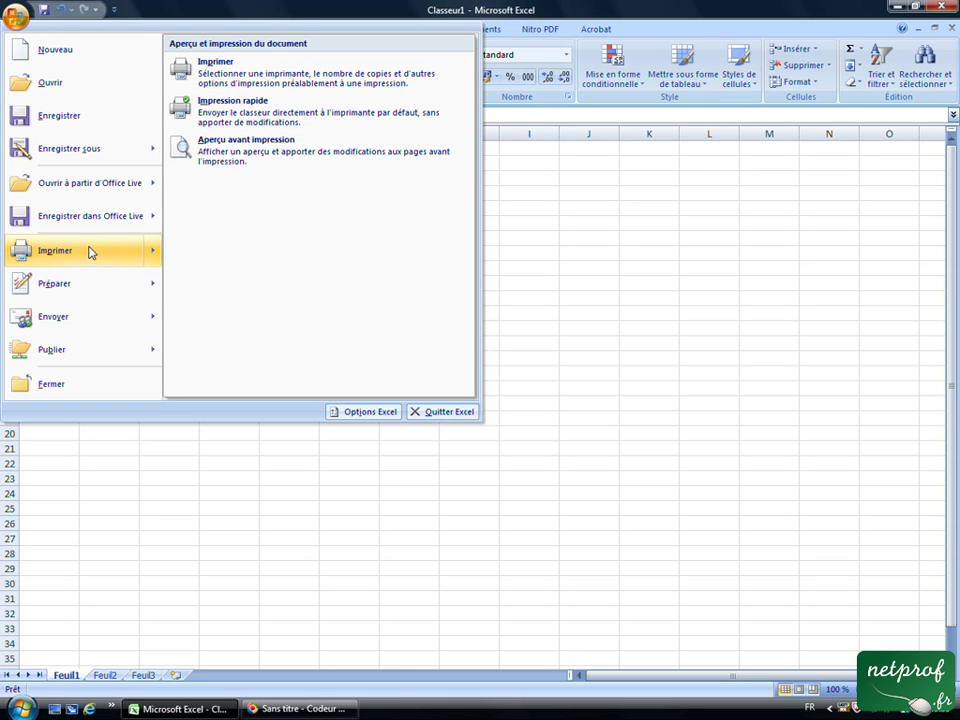
pyautogui.moveTo(75, 320)
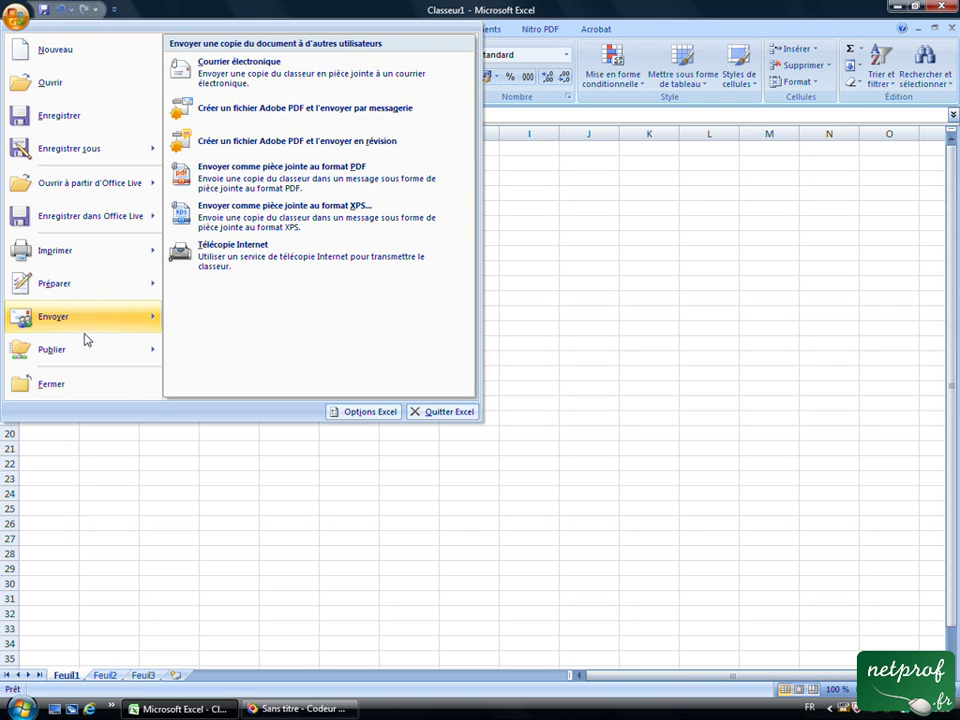
pyautogui.moveTo(78, 355)
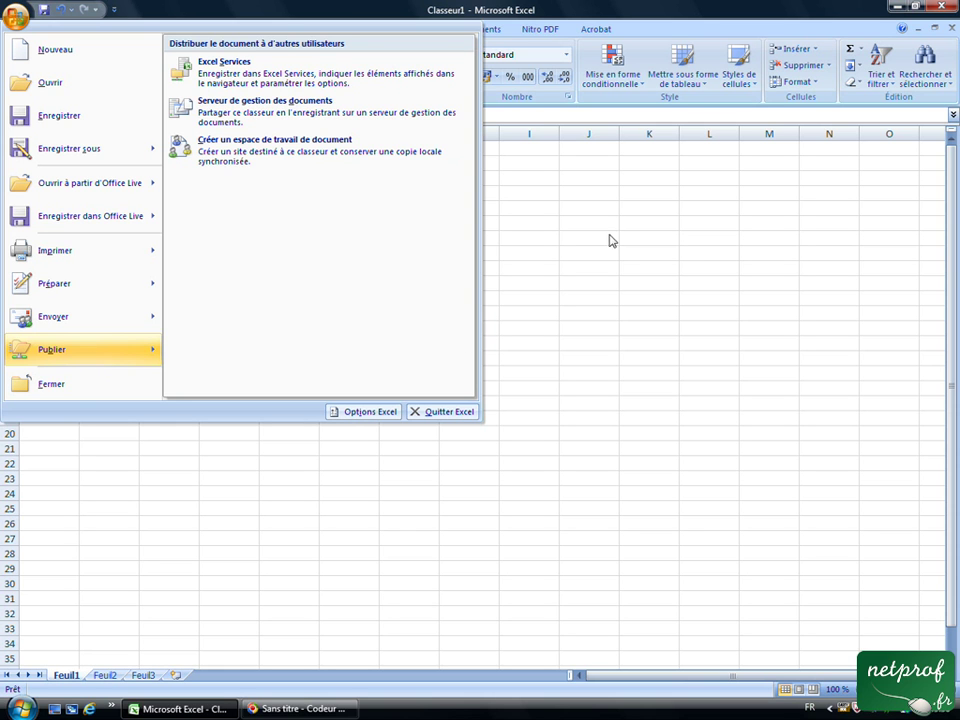
pyautogui.click(547, 212)
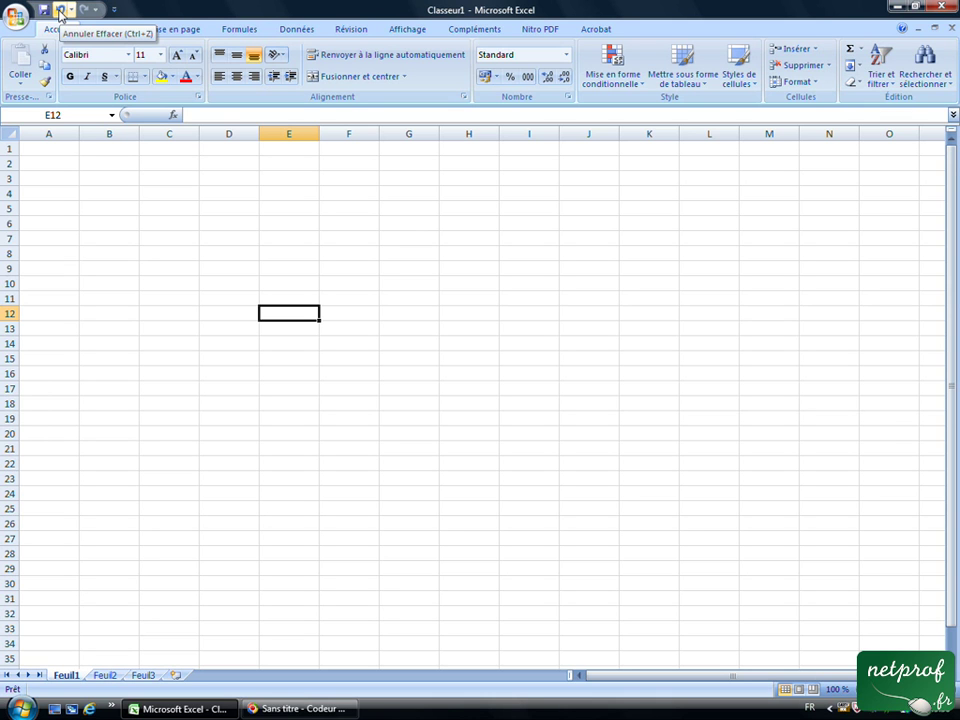
# Step: Undo and redo, then add Impression rapide to the Quick Access Toolbar
pyautogui.click(60, 12)
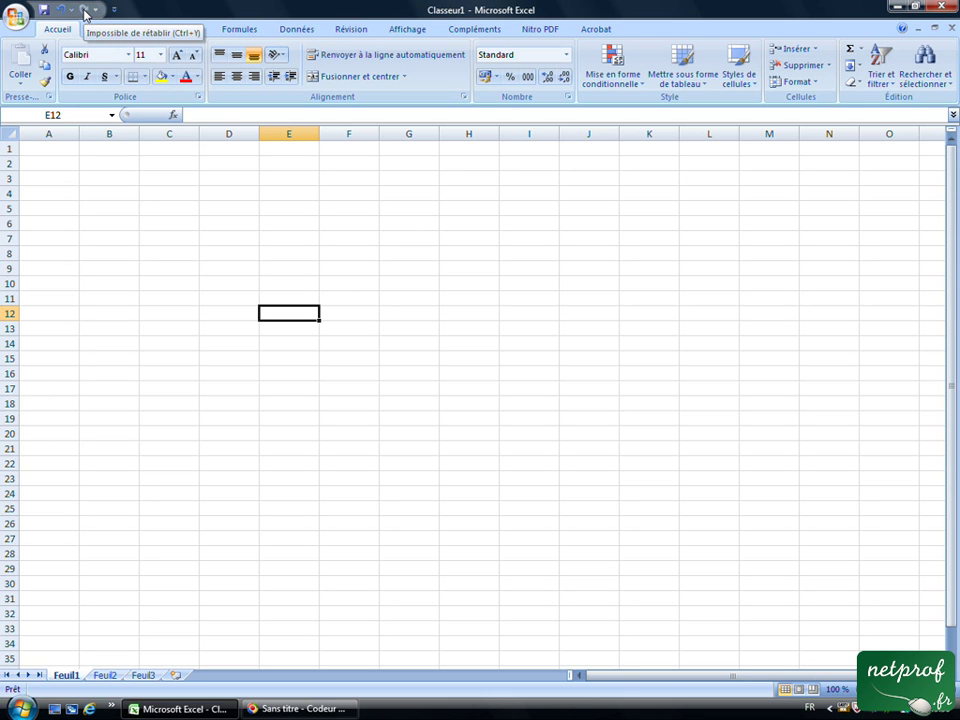
pyautogui.click(85, 12)
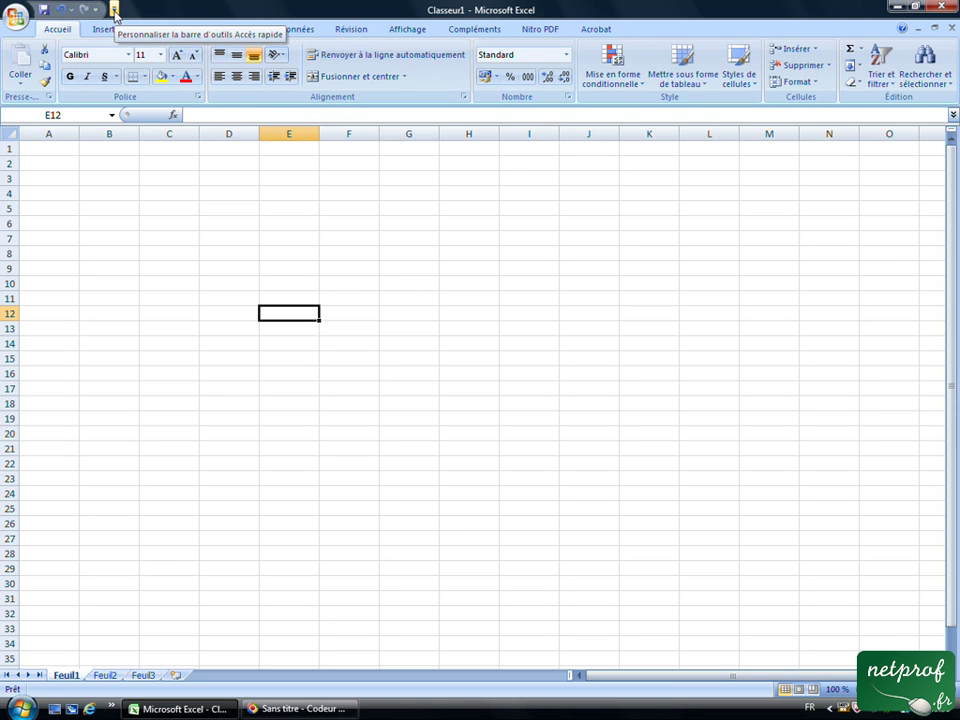
pyautogui.click(115, 12)
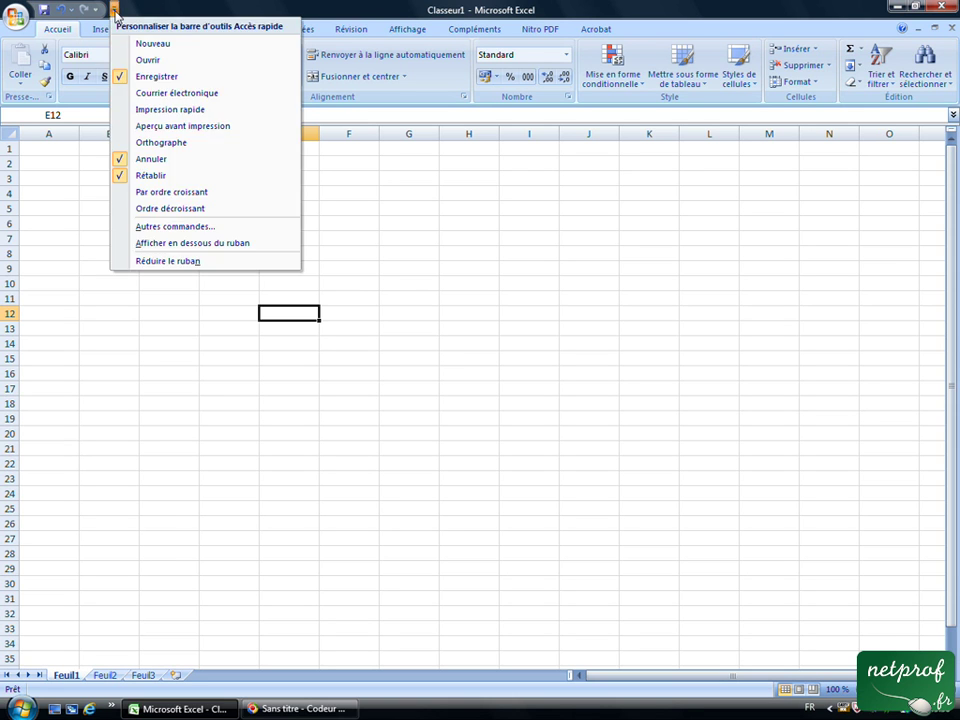
pyautogui.click(130, 110)
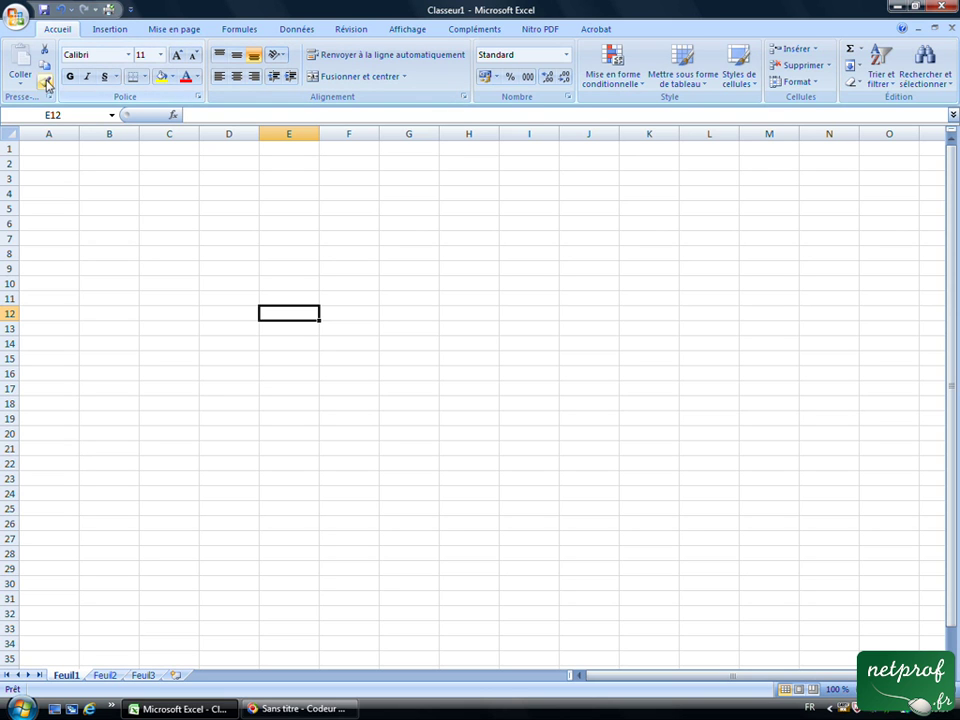
# Step: Browse the font, font-size and Bordures lists without changes, then show the Insertion commands
pyautogui.click(128, 55)
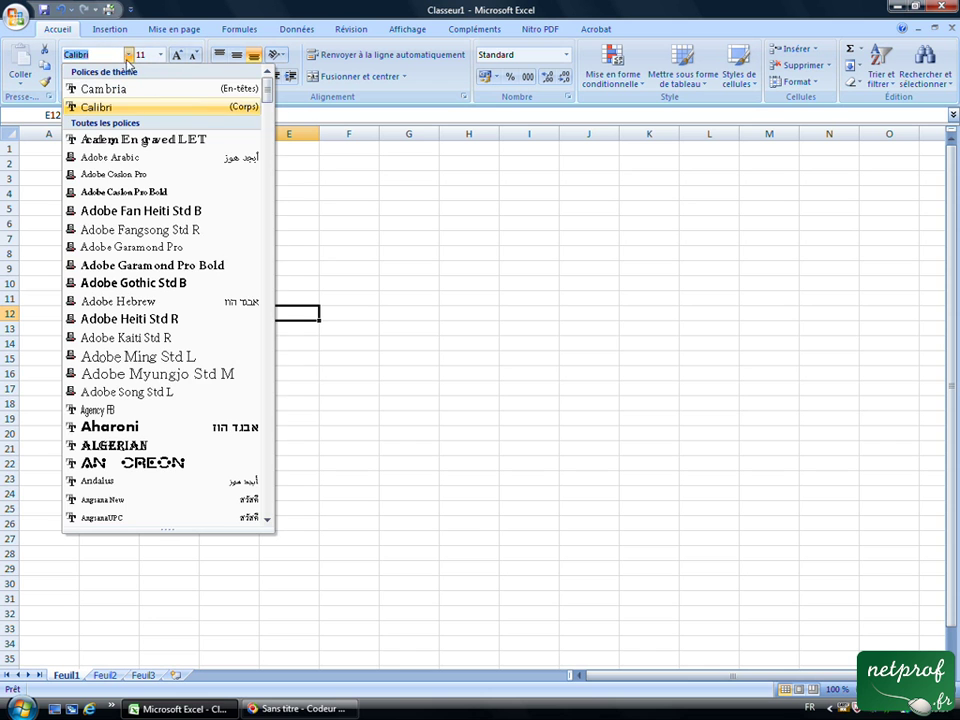
pyautogui.click(129, 57)
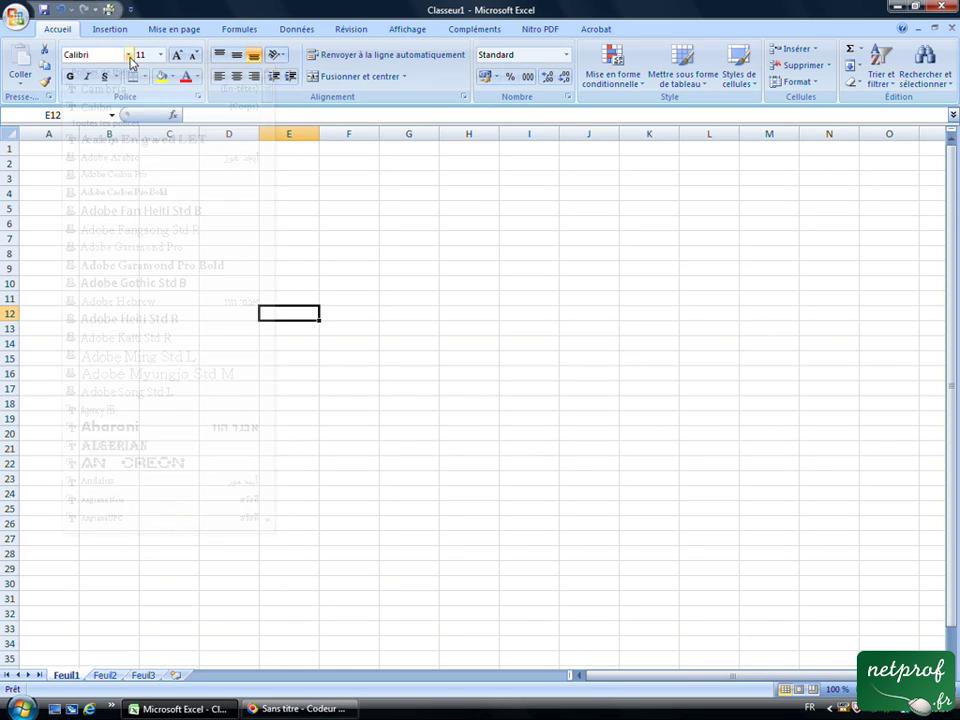
pyautogui.click(161, 56)
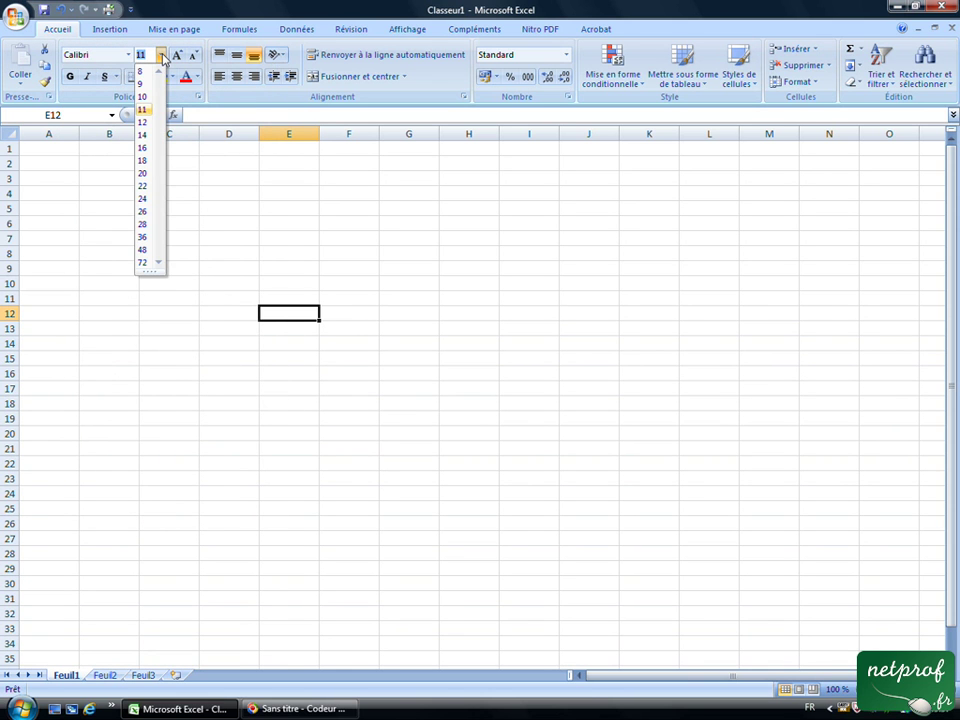
pyautogui.click(161, 56)
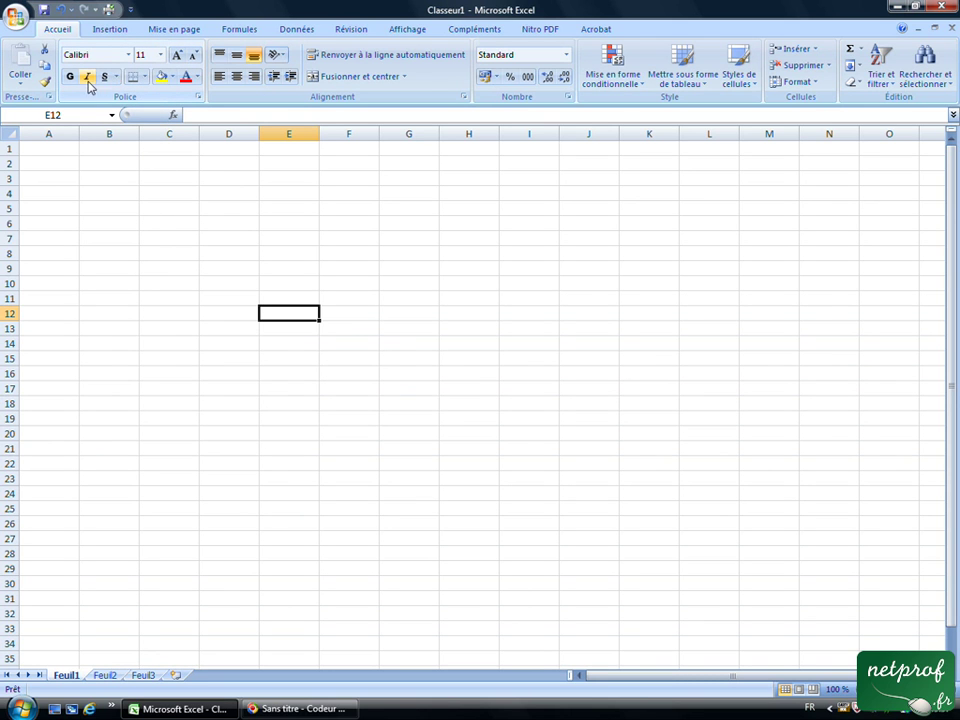
pyautogui.click(146, 77)
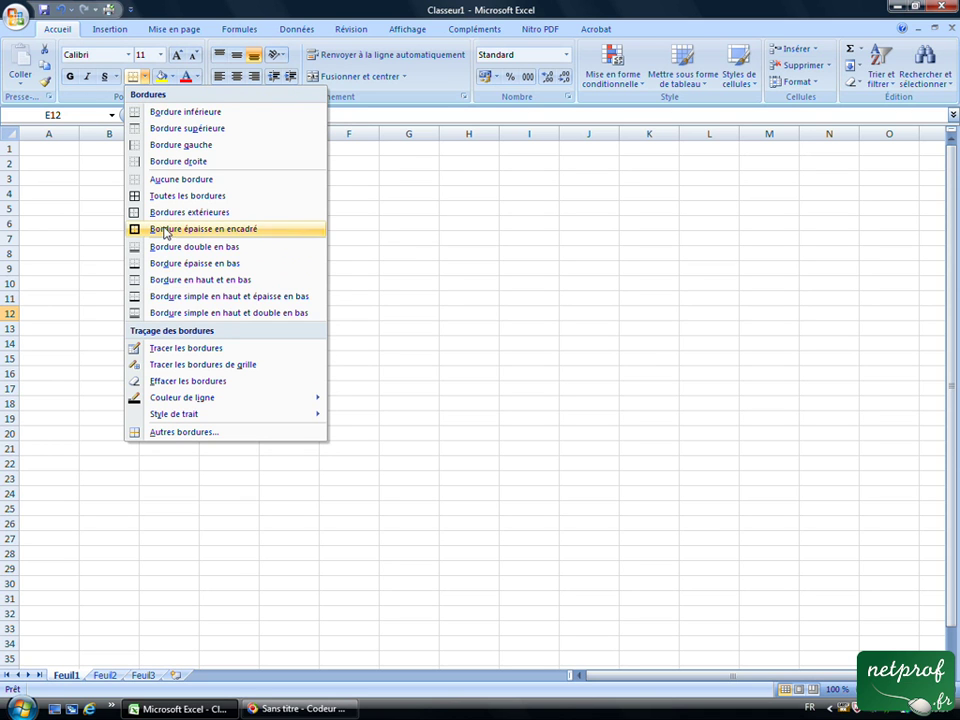
pyautogui.click(145, 77)
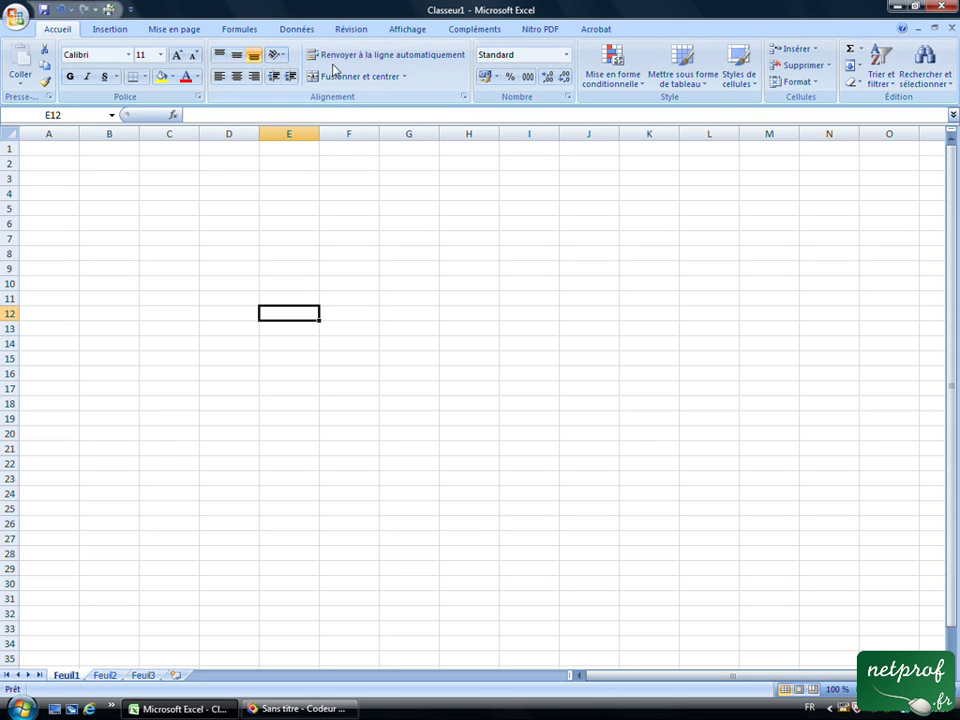
pyautogui.click(109, 30)
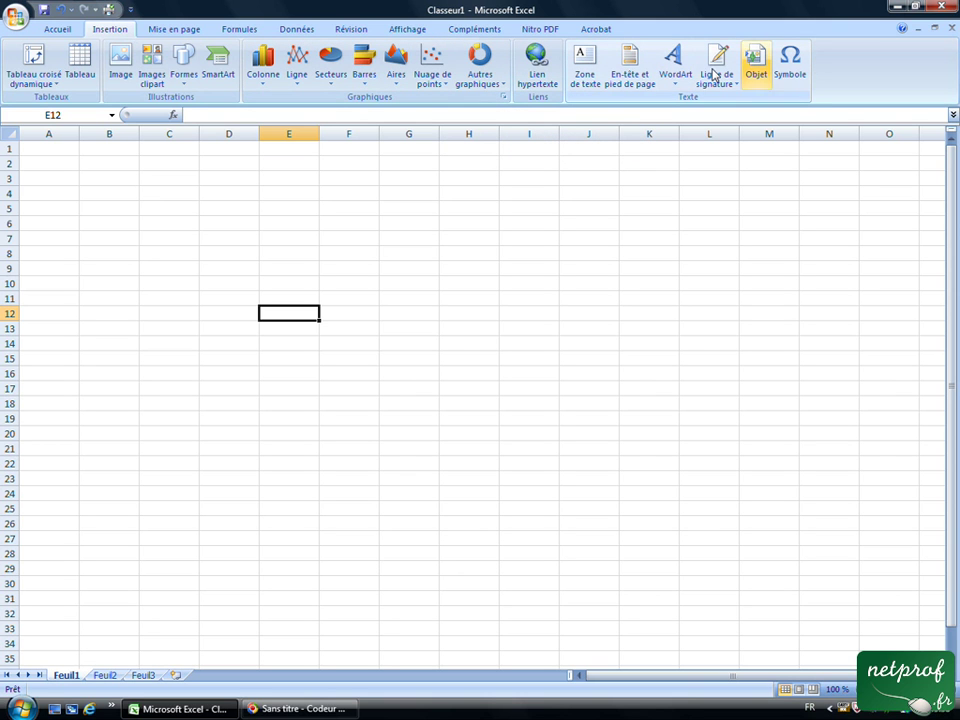
# Step: Visit Mise en page, then browse the Financier function list on the Formules tab
pyautogui.click(172, 31)
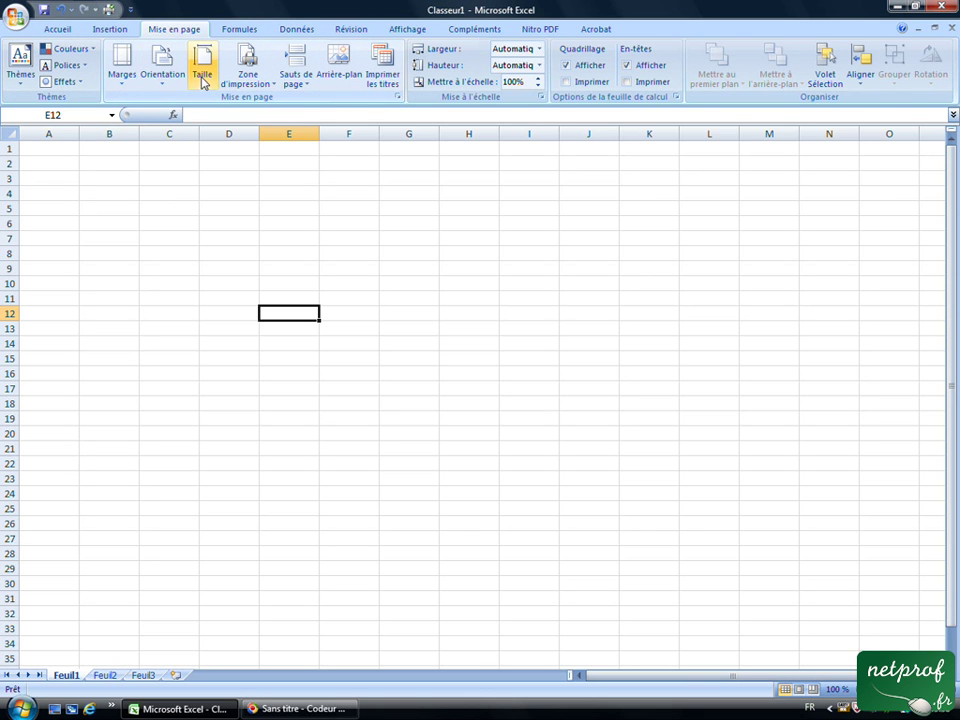
pyautogui.click(249, 31)
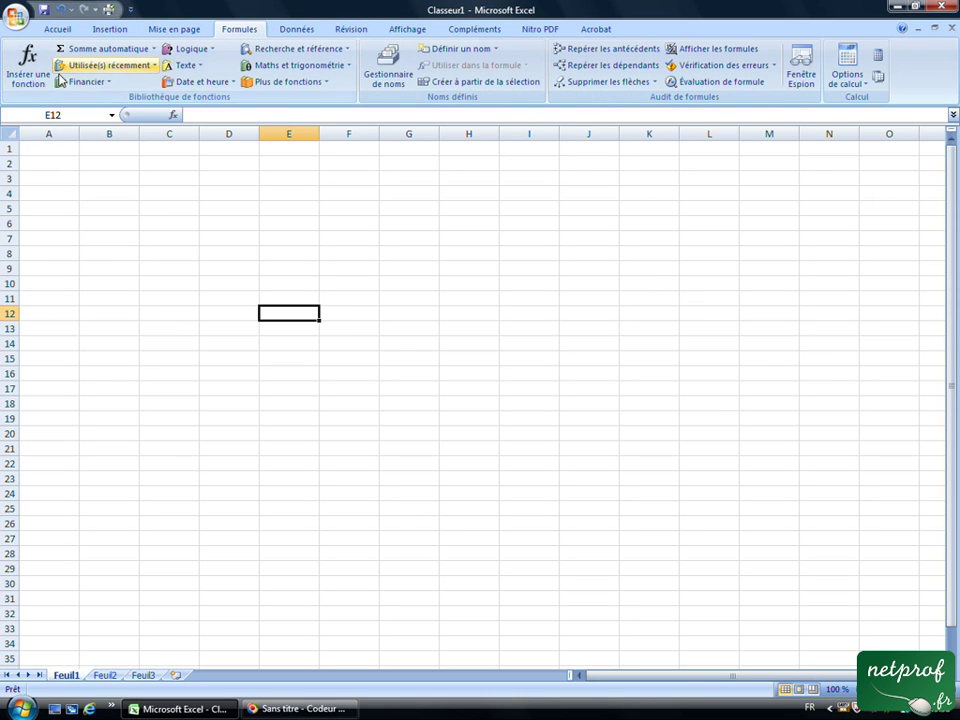
pyautogui.click(112, 85)
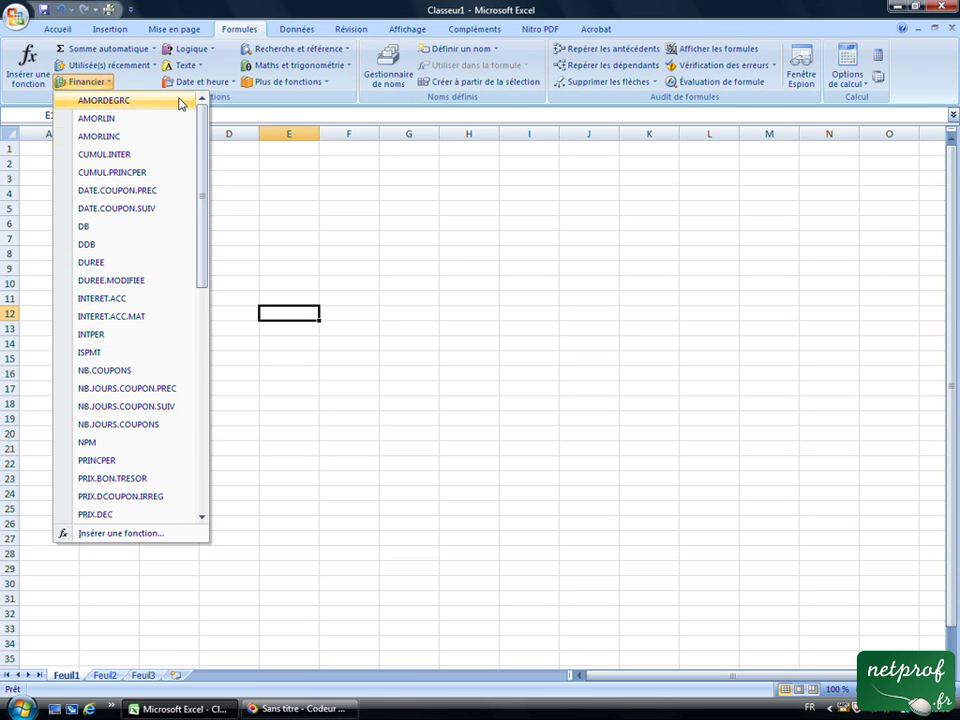
pyautogui.click(268, 168)
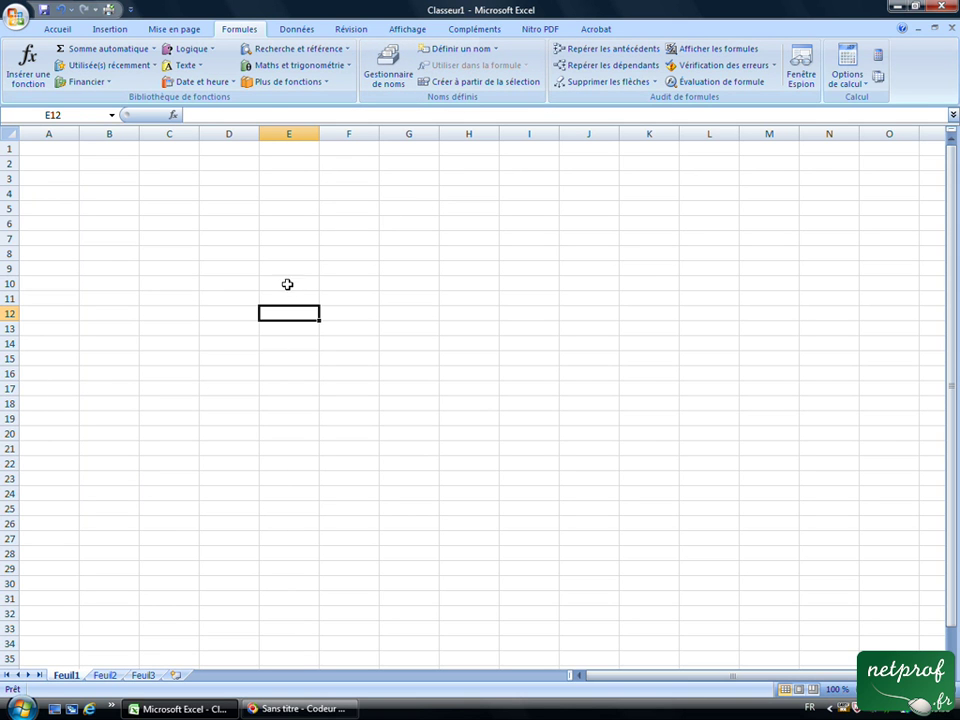
# Step: Look through the Données, Révision, Affichage and Compléments ribbon tabs in turn
pyautogui.click(296, 29)
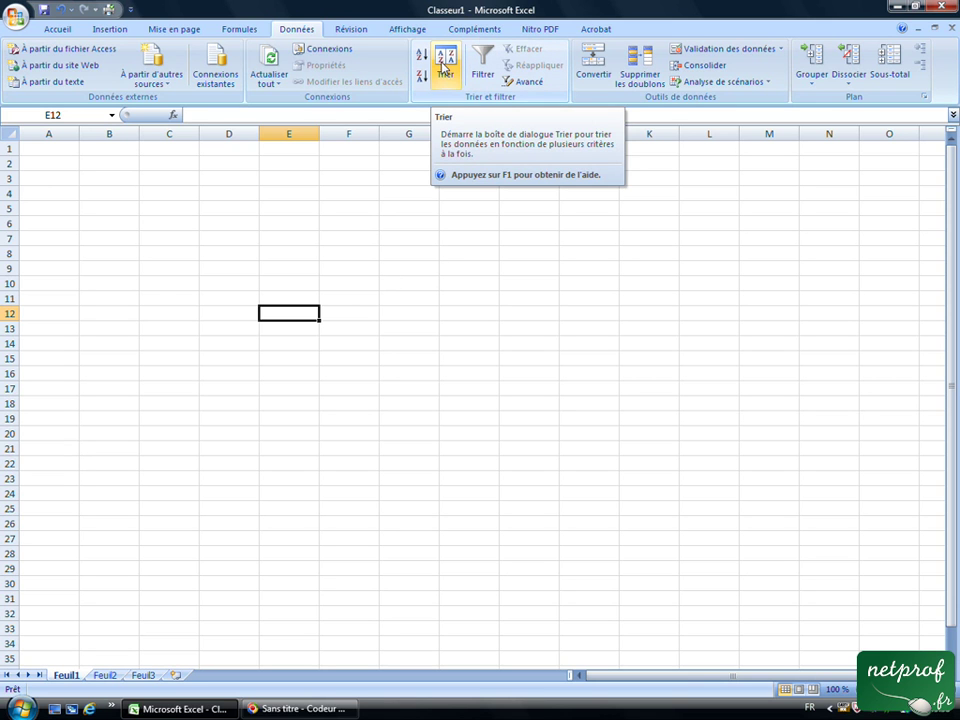
pyautogui.click(359, 31)
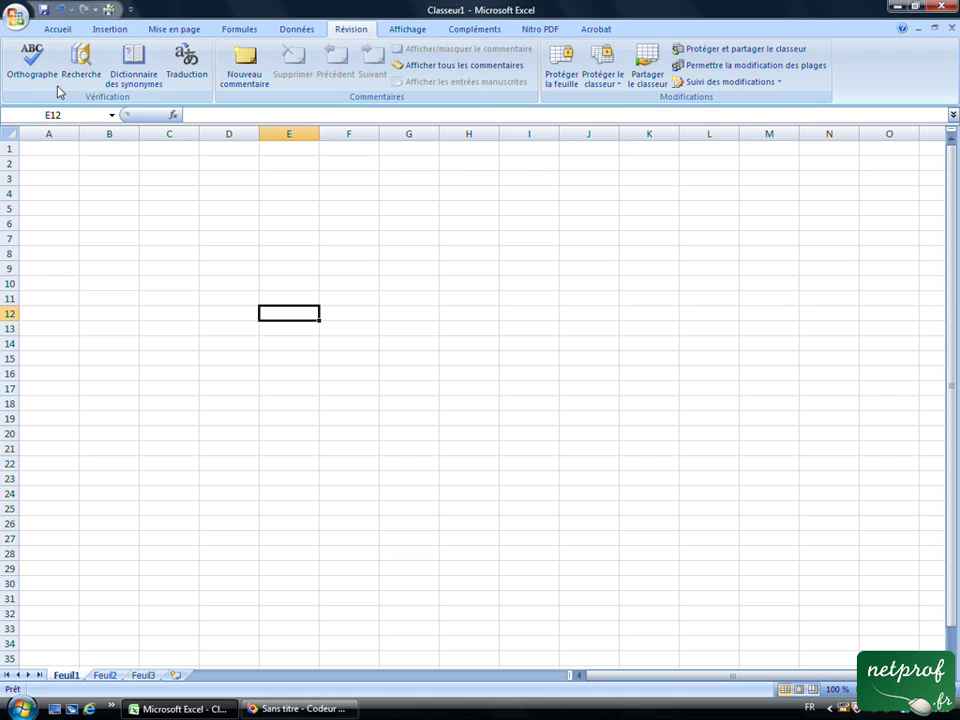
pyautogui.click(409, 31)
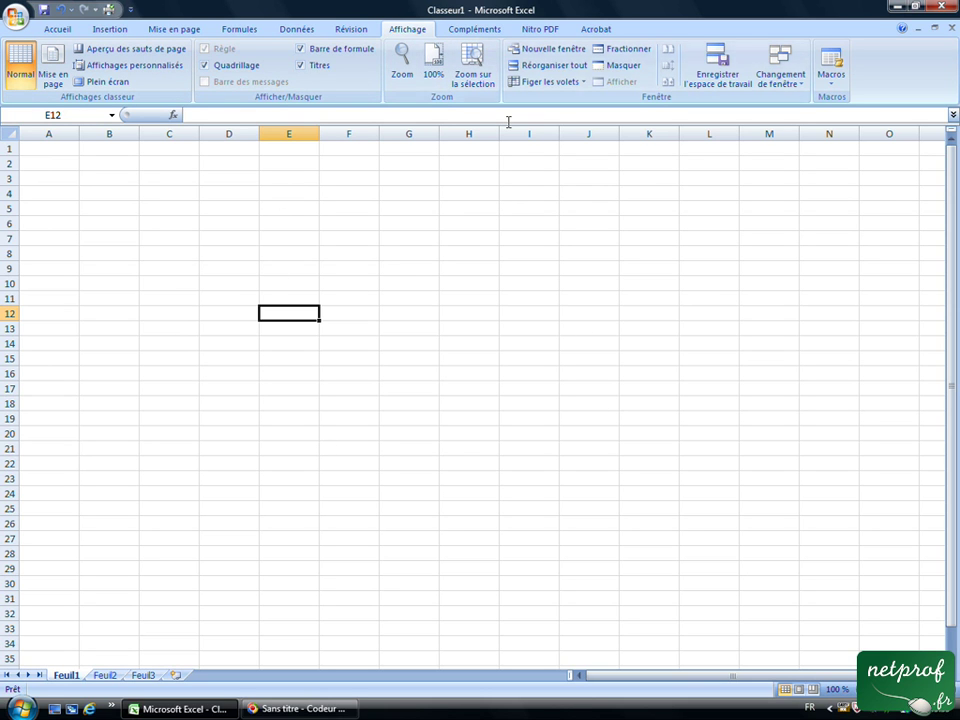
pyautogui.click(499, 32)
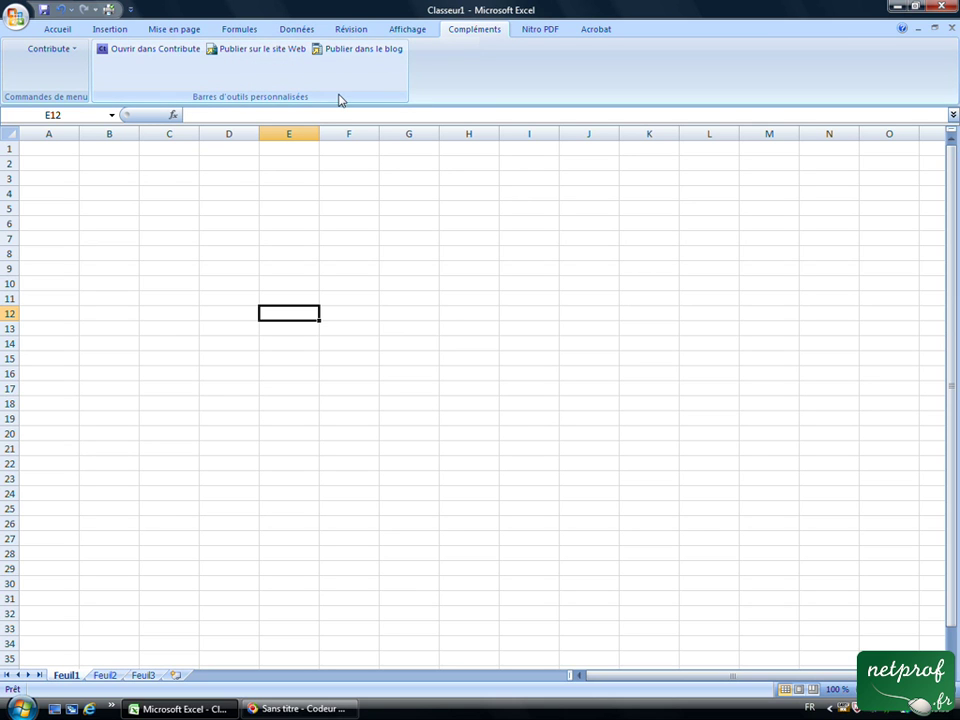
# Step: View the Nitro PDF and Acrobat tabs, return to Accueil, and select cell A6
pyautogui.click(541, 30)
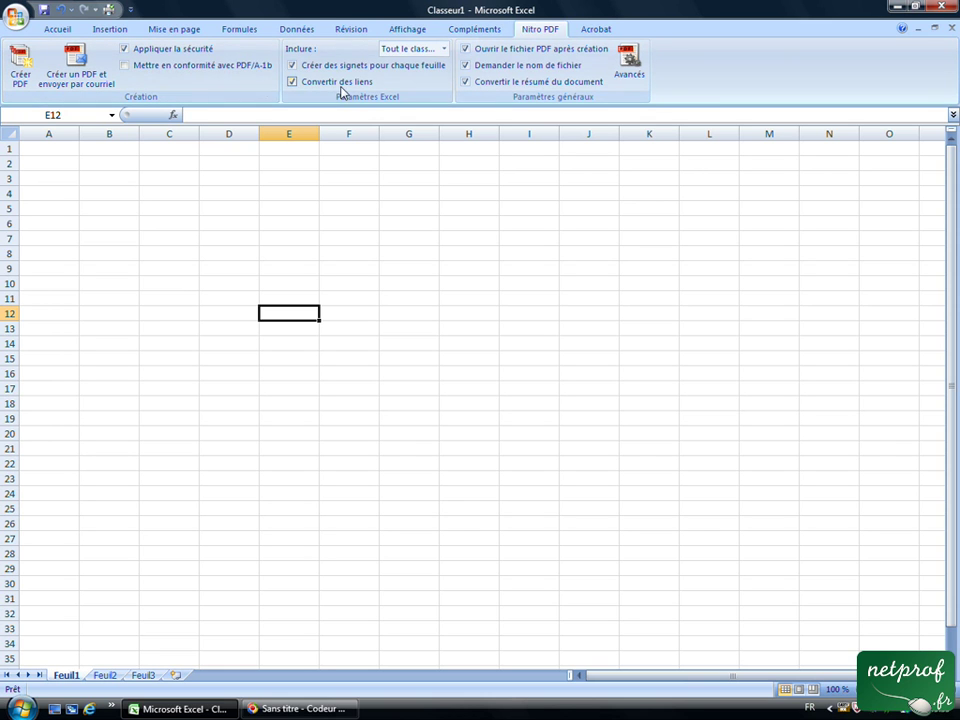
pyautogui.click(593, 30)
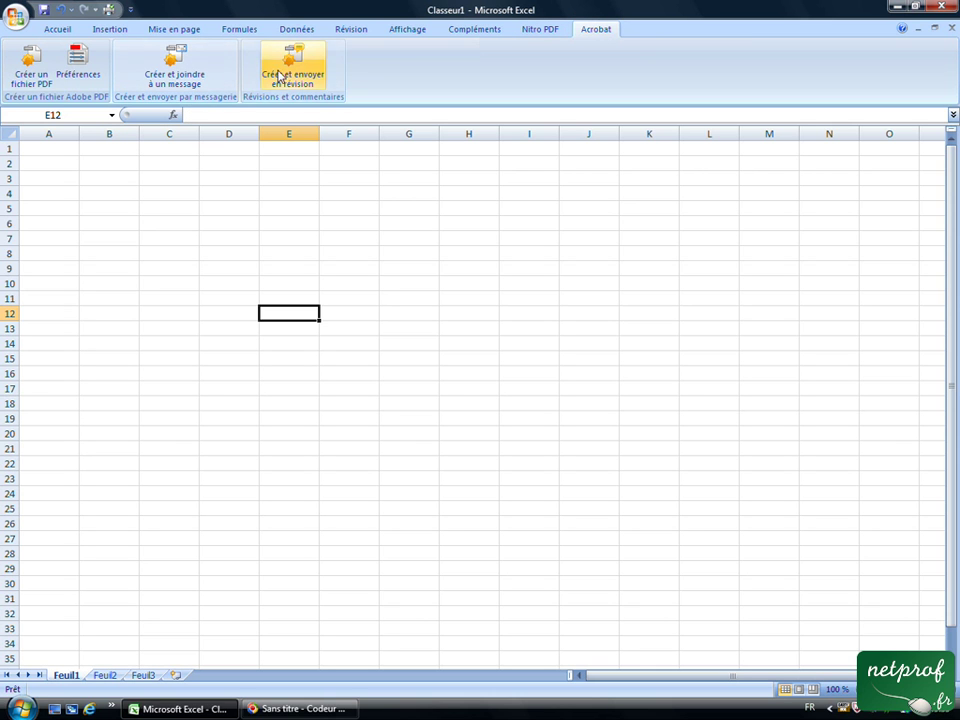
pyautogui.click(60, 29)
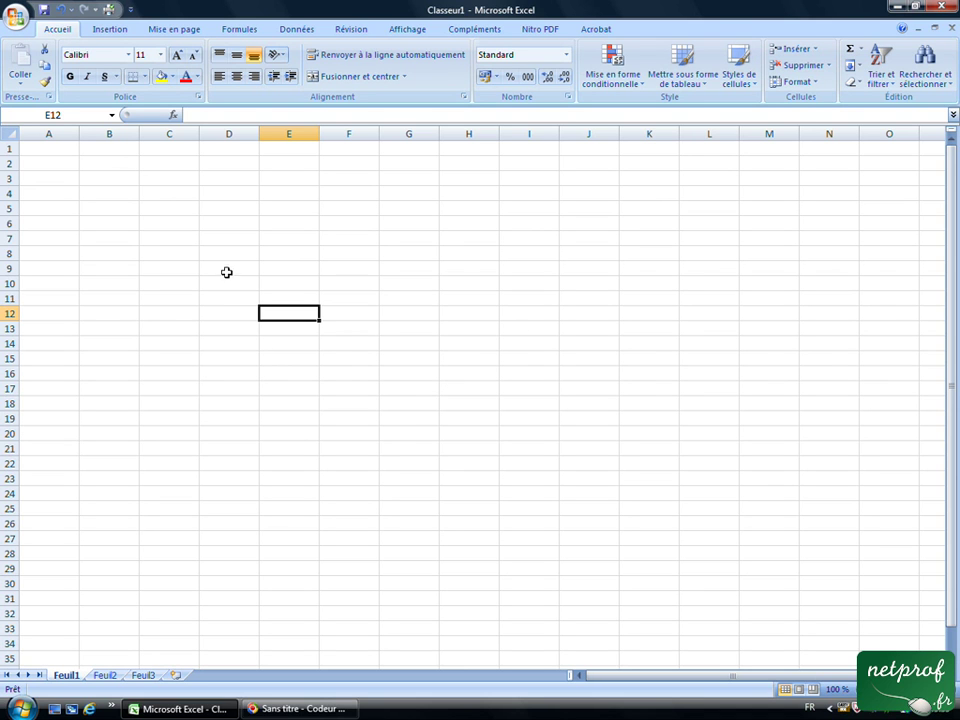
pyautogui.click(110, 221)
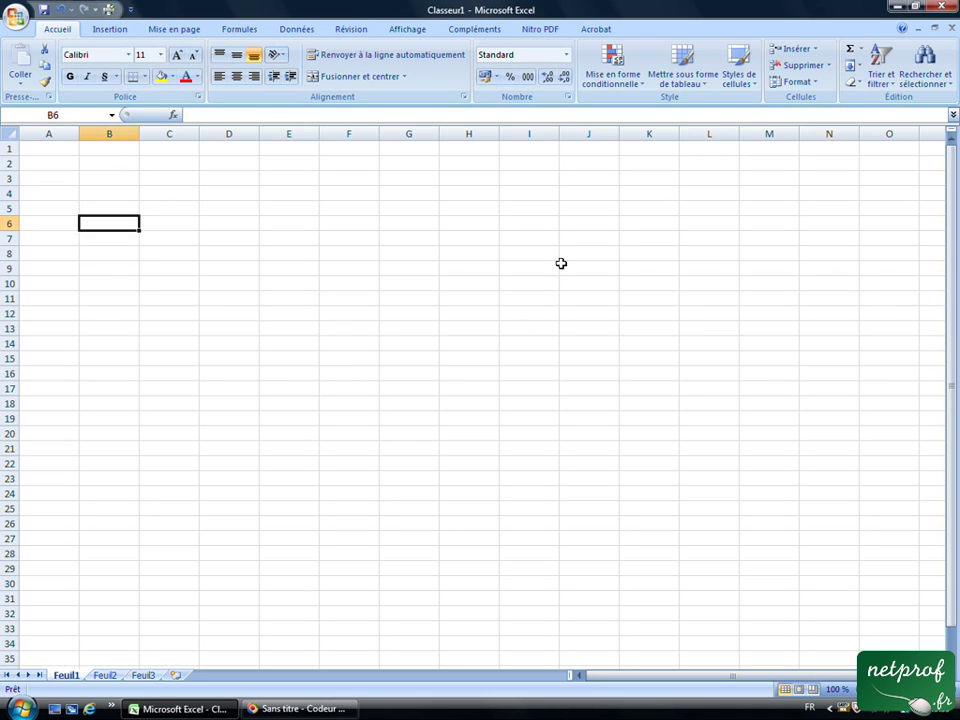
pyautogui.click(60, 228)
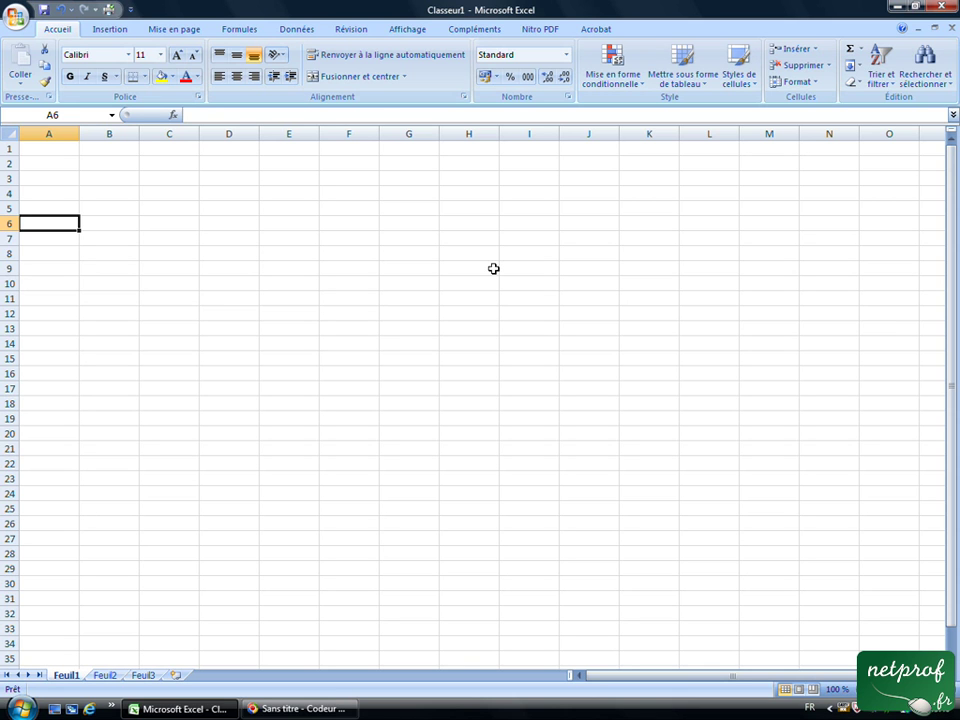
# Step: Enter the headings Quantité, Prix and Montant in A6:C6, then move to A7
pyautogui.write('Quantité')
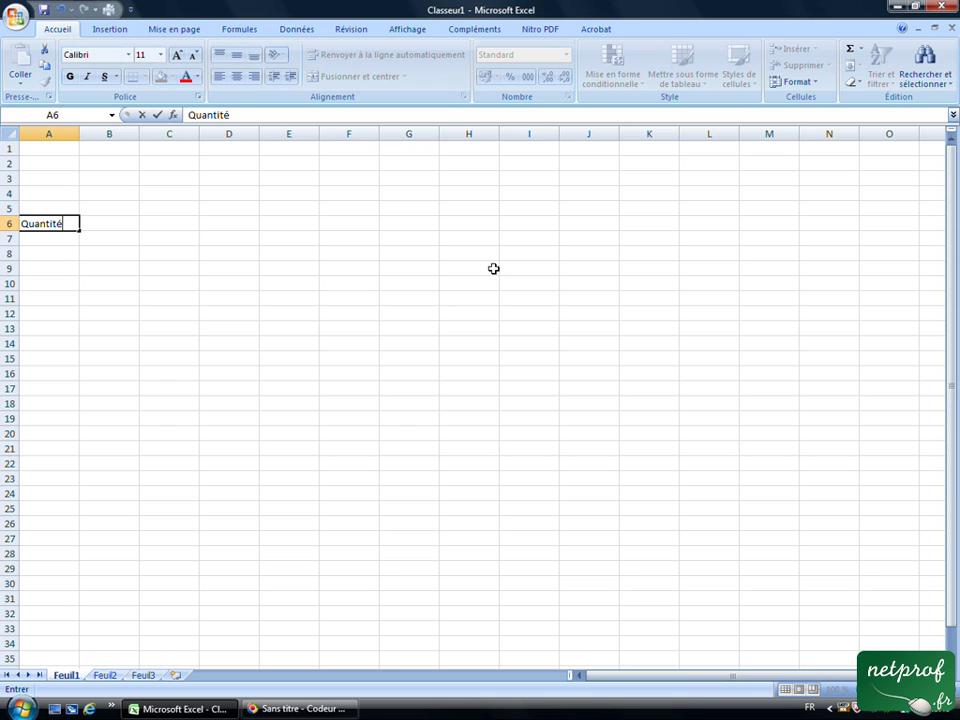
pyautogui.press('Tab')
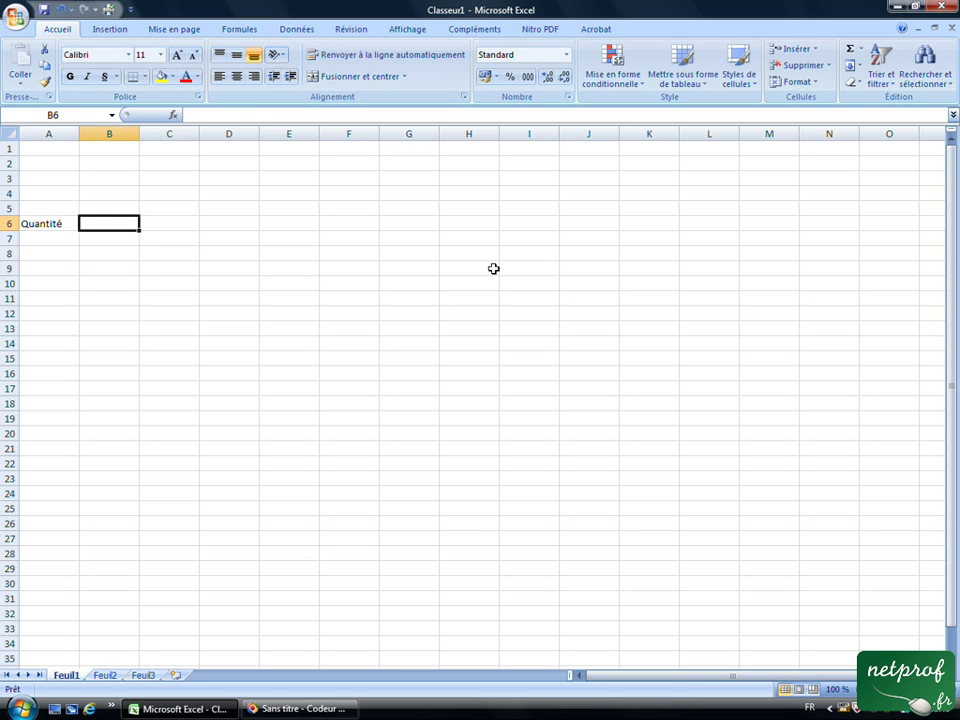
pyautogui.write('Prix')
pyautogui.press('Tab')
pyautogui.write('Mont')
pyautogui.click(220, 280)
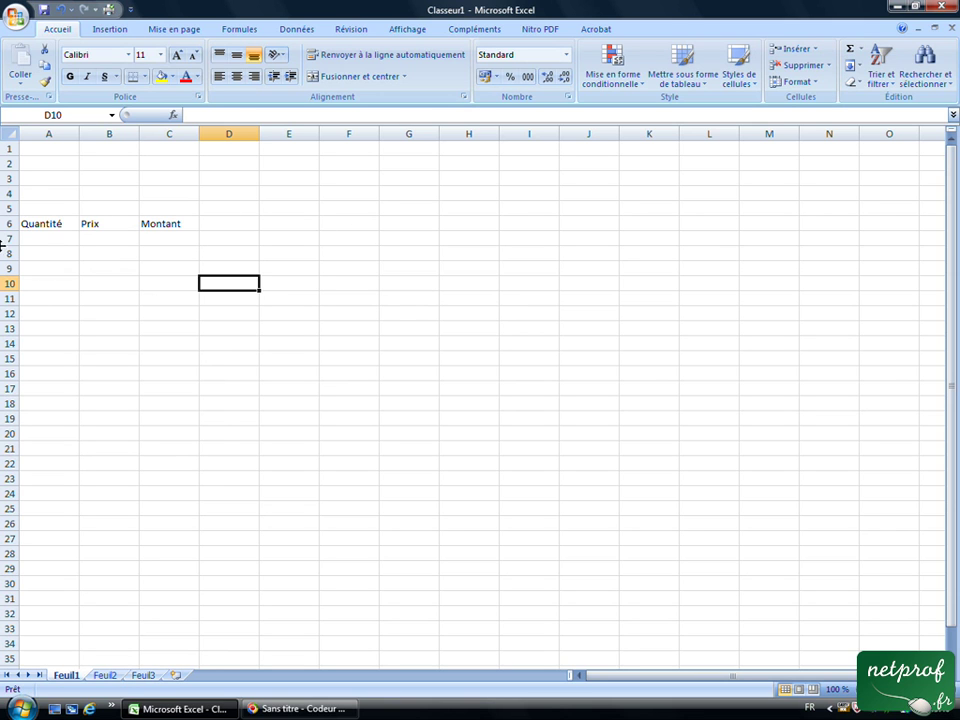
pyautogui.click(40, 243)
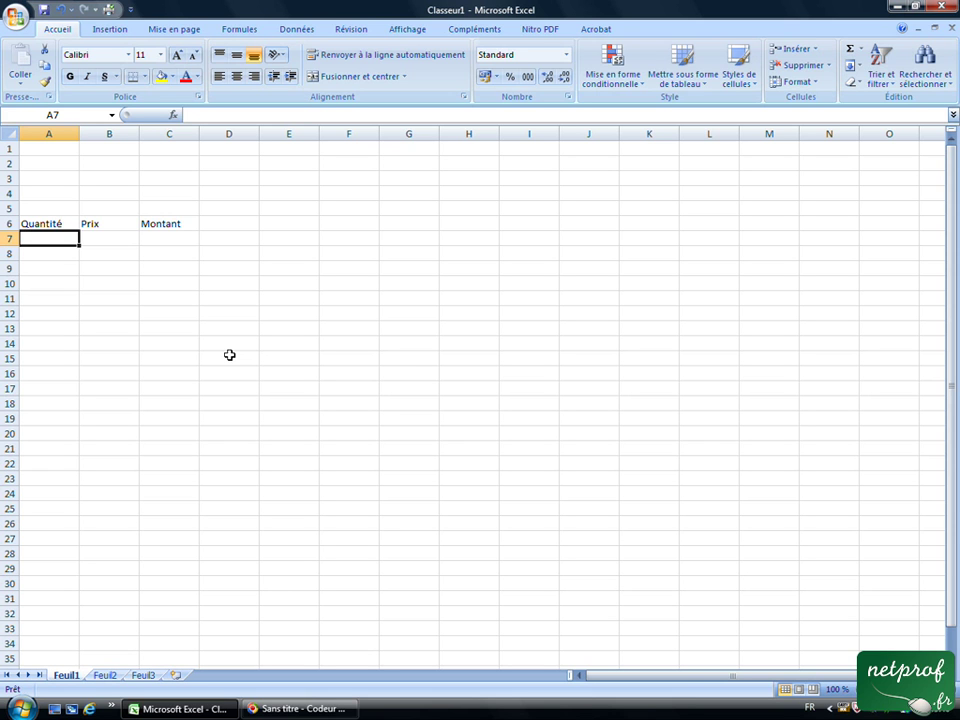
# Step: Enter quantity 100 in A7 and price 25 in B7
pyautogui.write('100')
pyautogui.press('Tab')
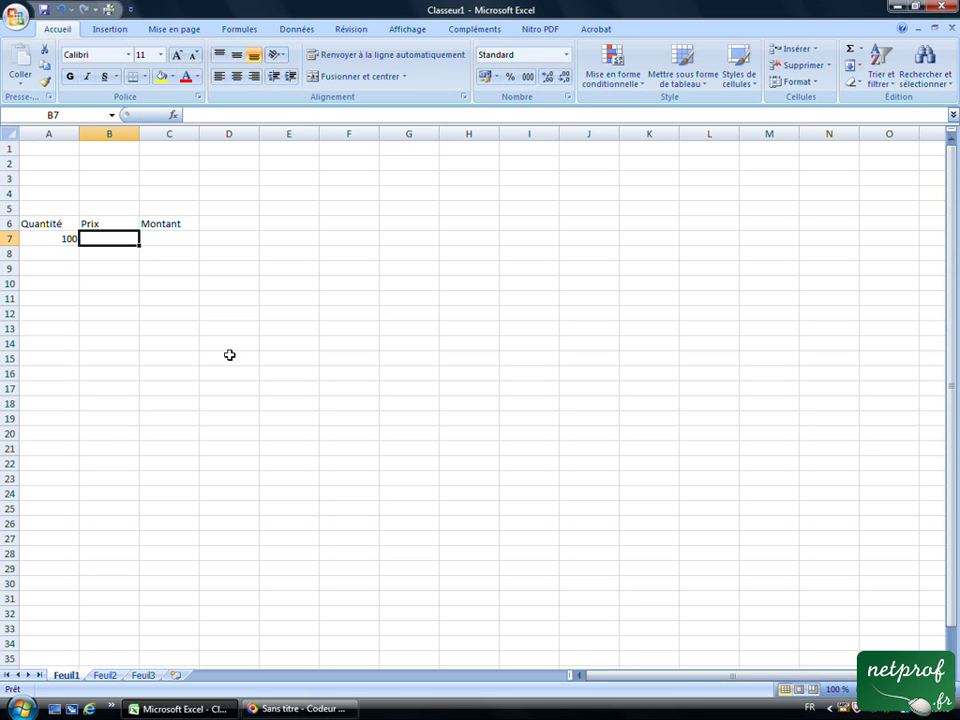
pyautogui.write('25')
pyautogui.press('Tab')
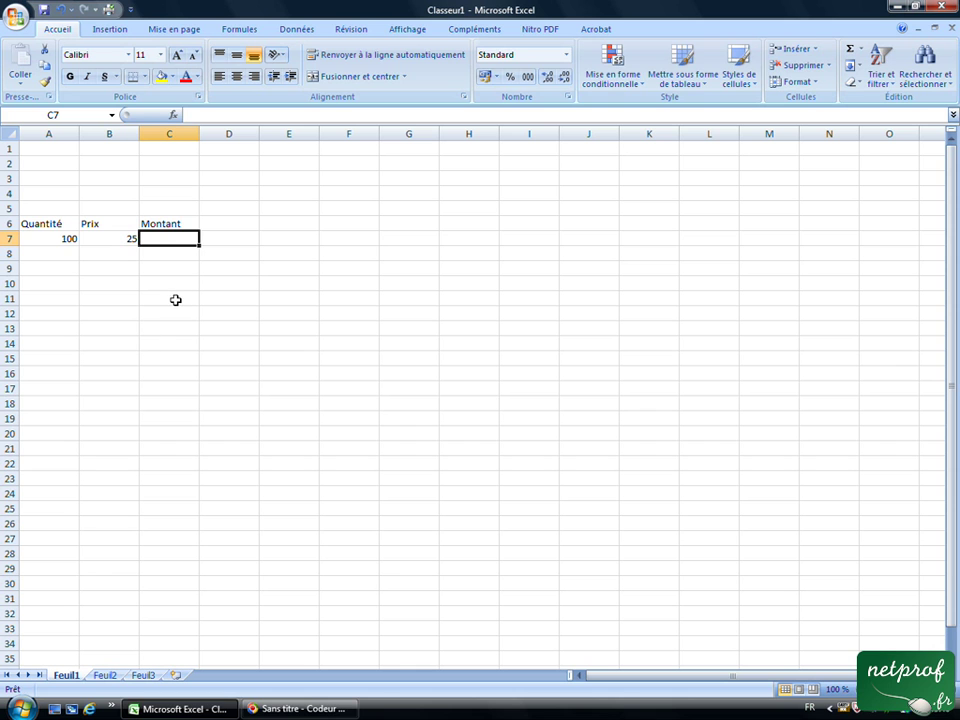
# Step: Type the amount 2500 into C7, then clear it again
pyautogui.write('2500')
pyautogui.press('Return')
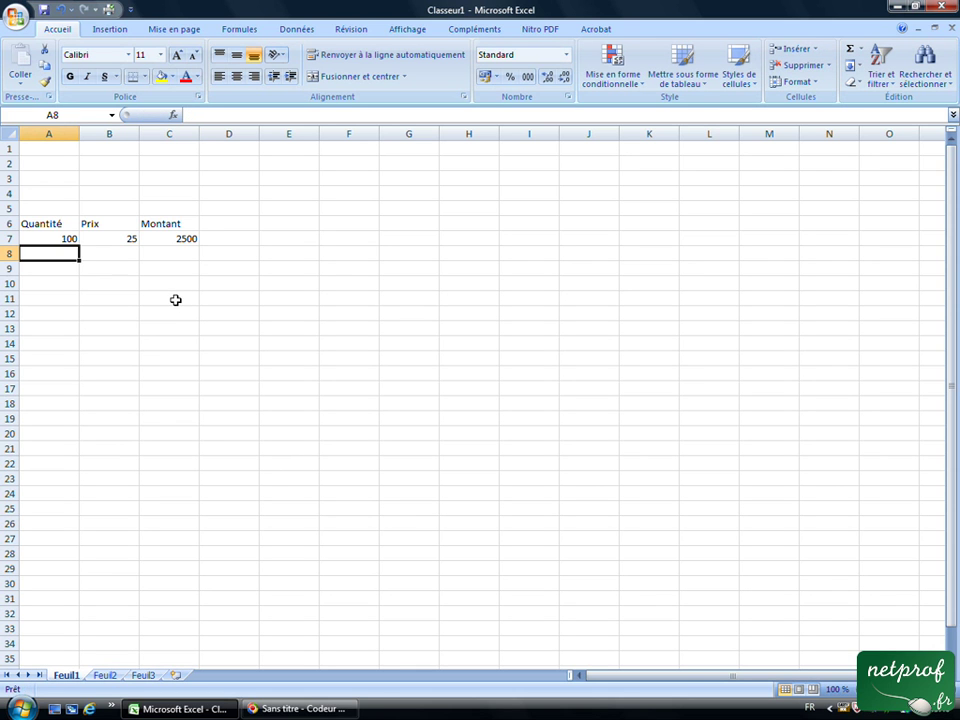
pyautogui.click(182, 238)
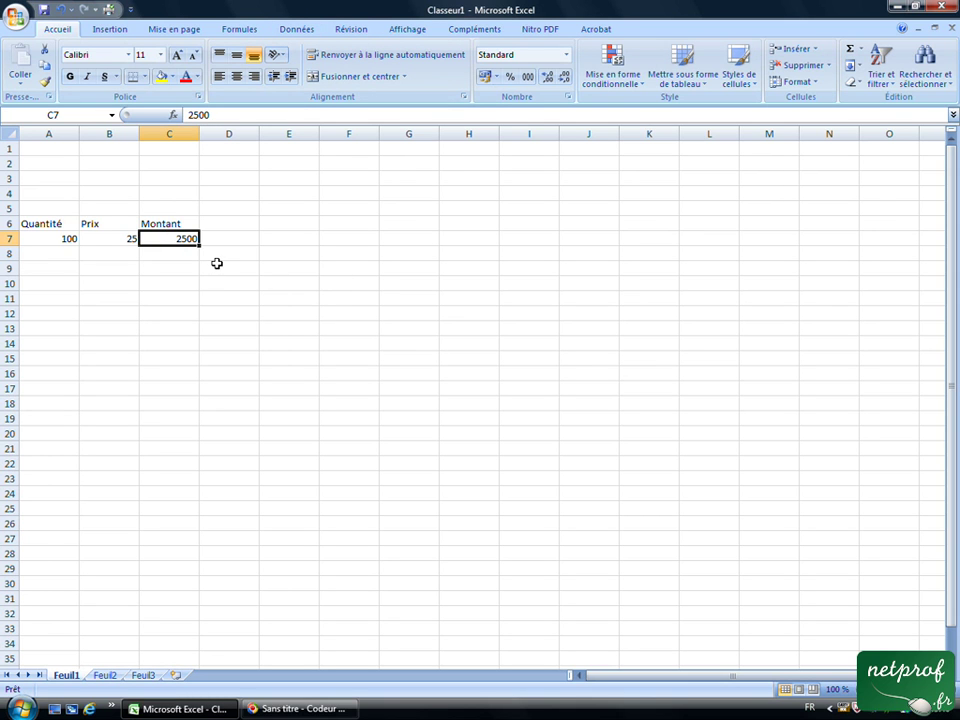
pyautogui.press('Delete')
# Step: Enter the formula =100*25 in C7, showing 2500, and check it
pyautogui.click(199, 114)
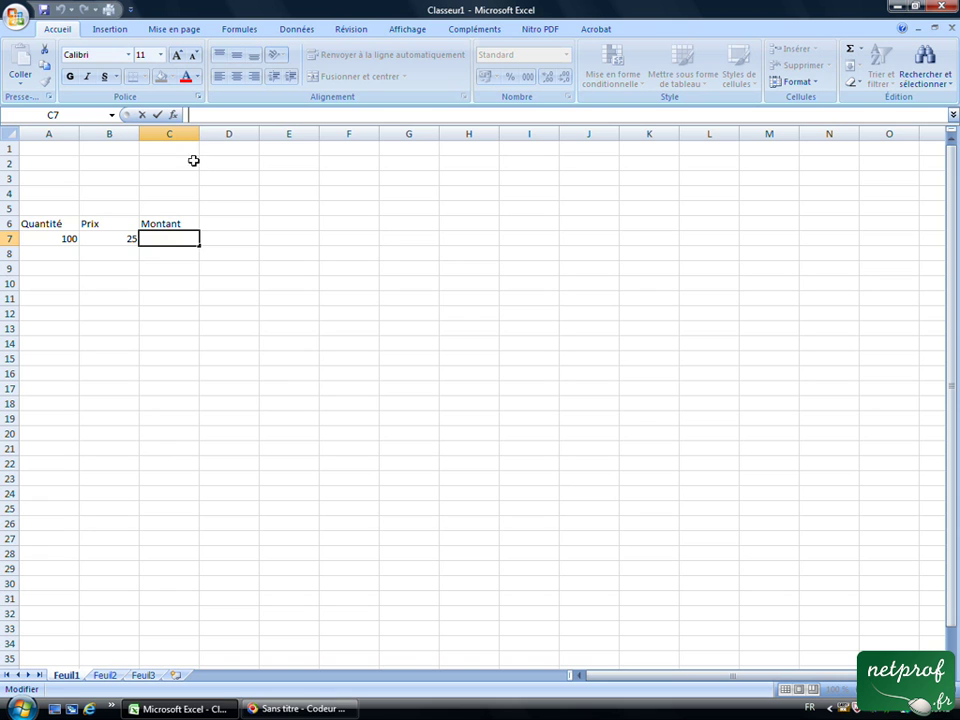
pyautogui.click(289, 358)
pyautogui.click(180, 238)
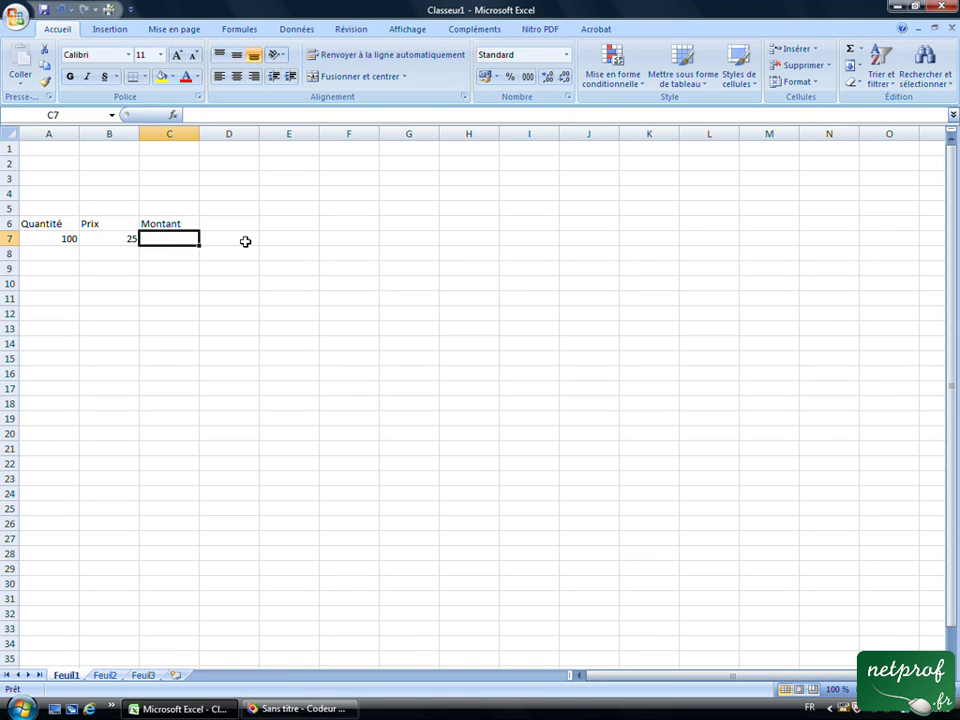
pyautogui.write('=100*25')
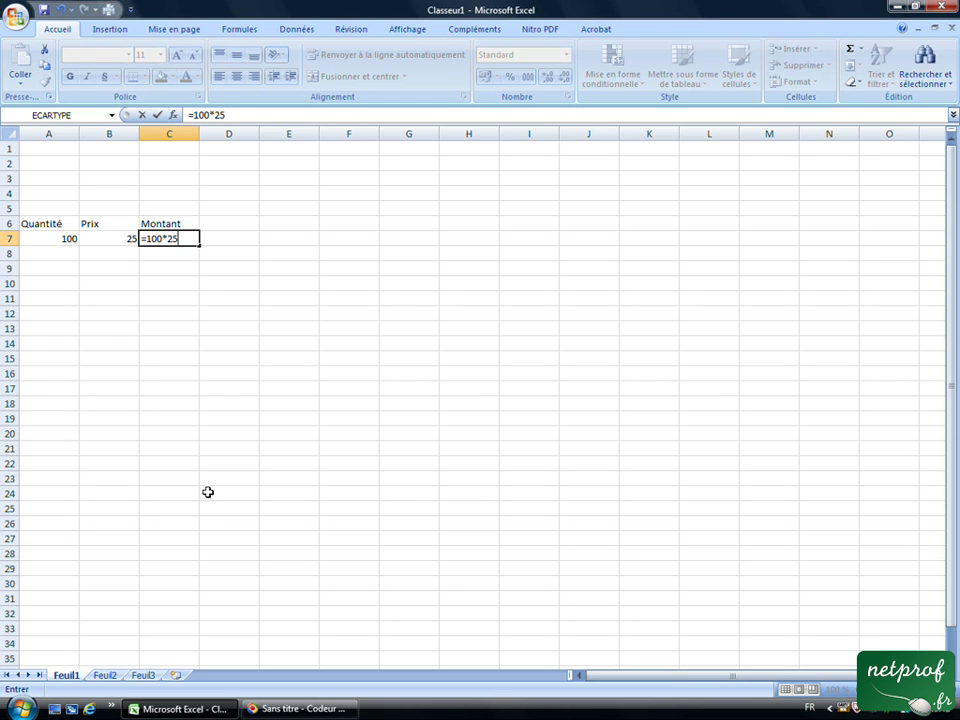
pyautogui.press('Return')
pyautogui.click(171, 238)
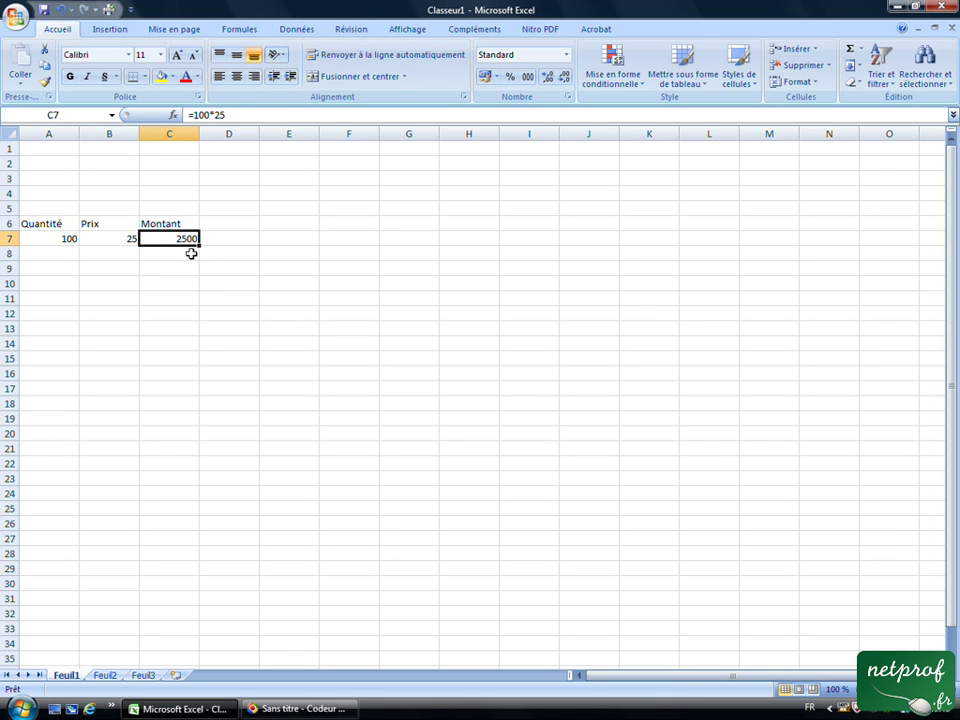
pyautogui.click(191, 253)
pyautogui.click(178, 232)
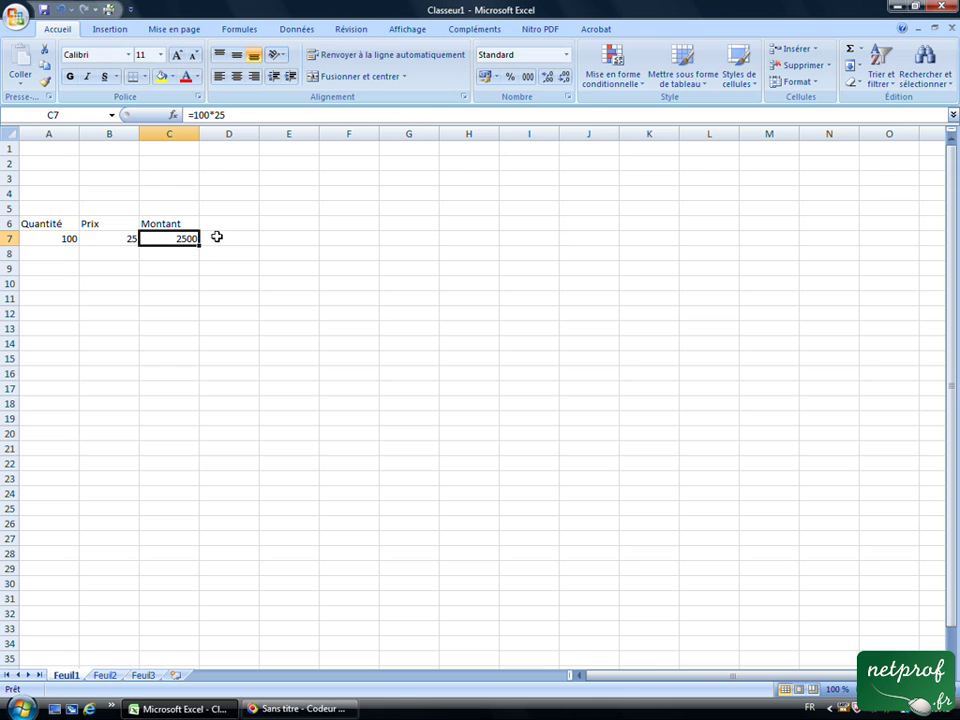
# Step: As a trial, change price B7 to 20 and the C7 formula to =100*20
pyautogui.click(121, 237)
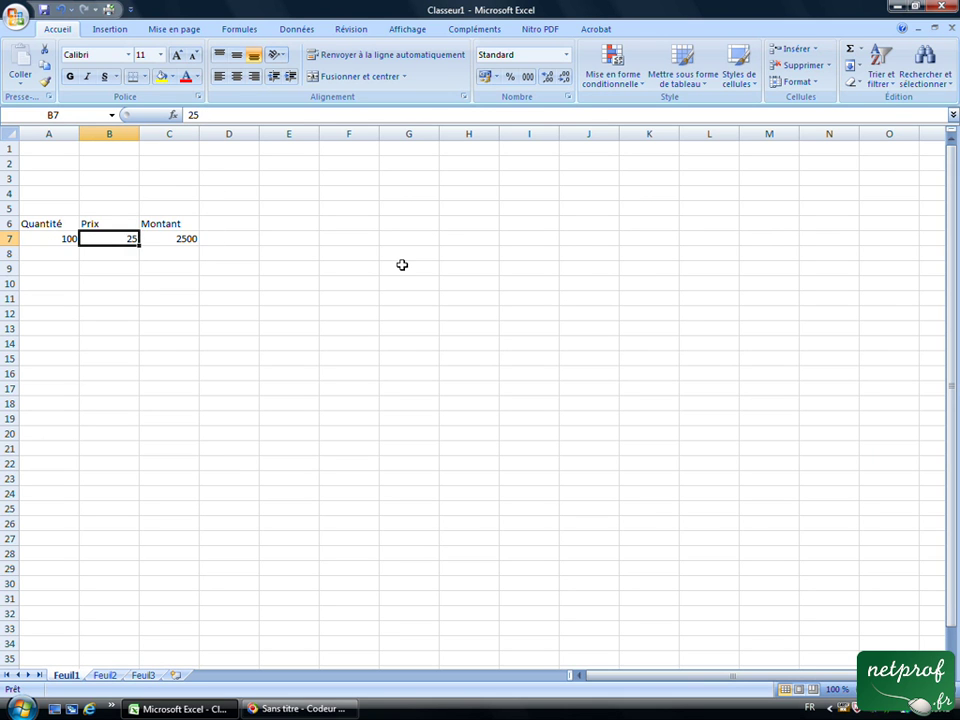
pyautogui.write('2')
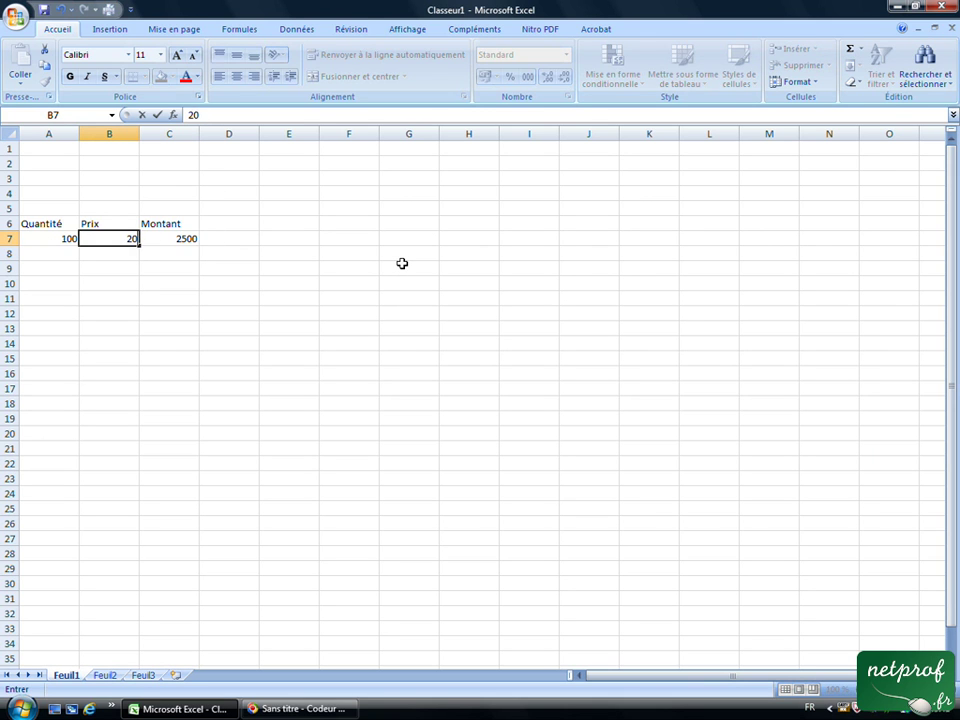
pyautogui.press('Return')
pyautogui.click(174, 239)
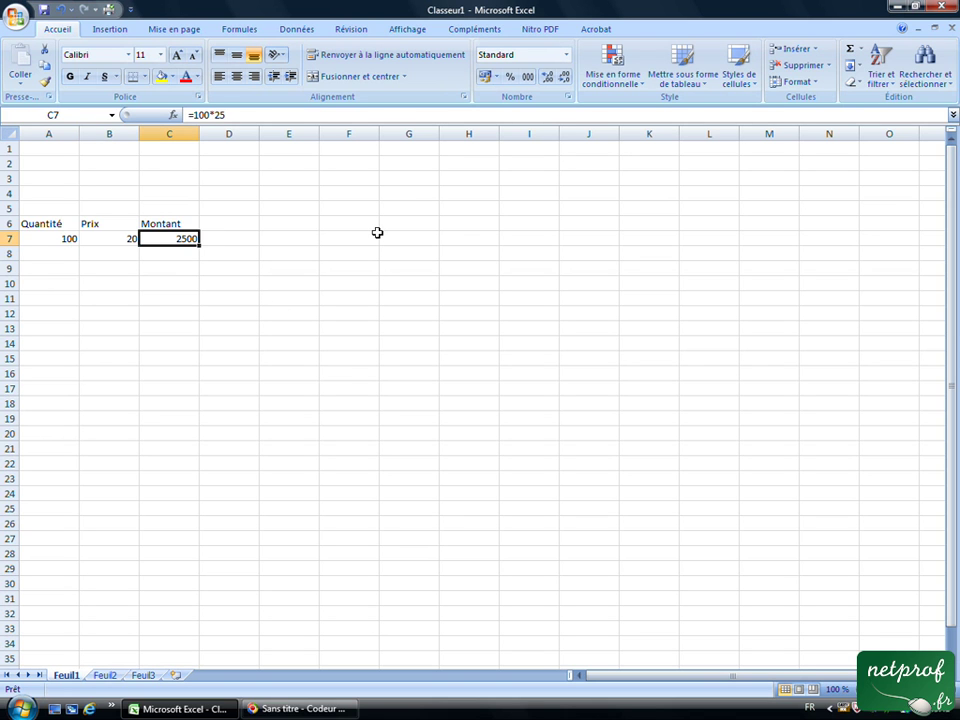
pyautogui.click(232, 114)
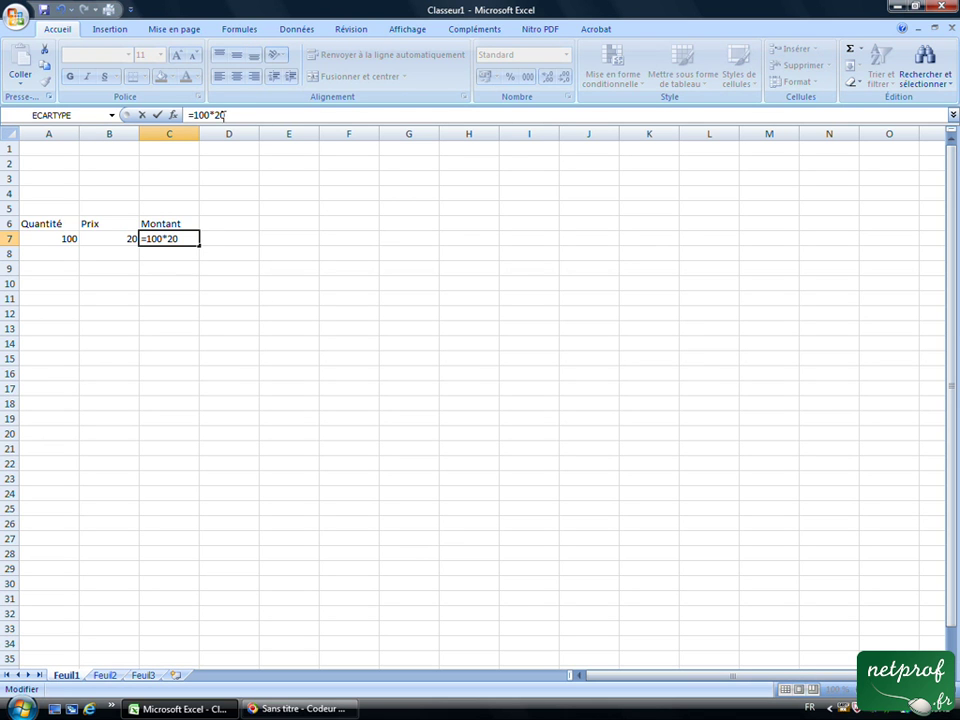
pyautogui.press('Return')
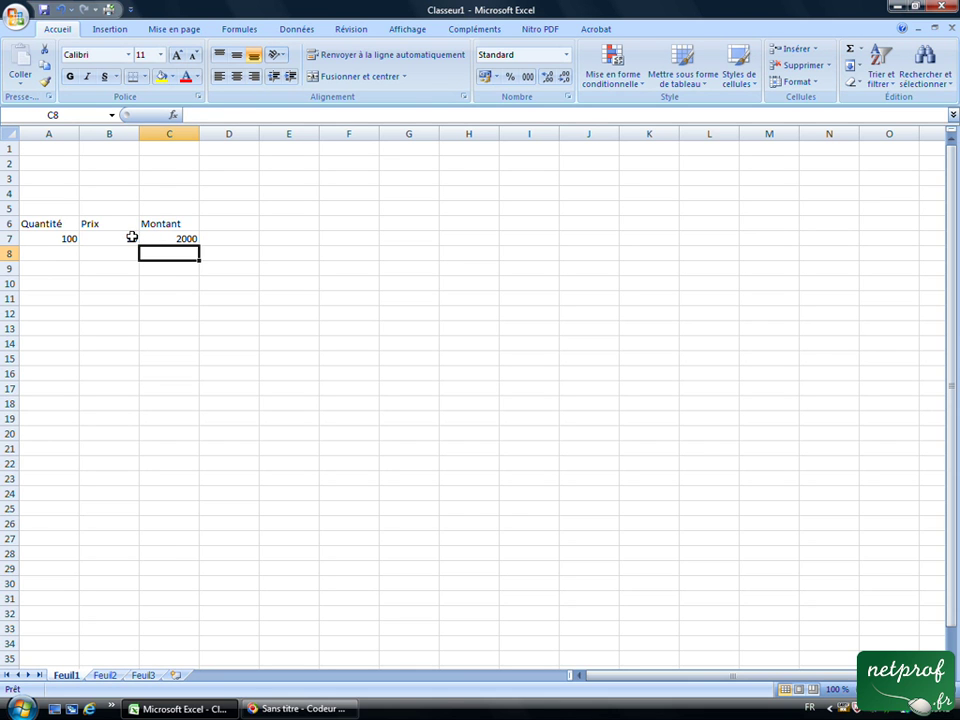
# Step: Undo three times so B7 holds 25 again and C7 is empty
pyautogui.click(61, 12)
pyautogui.click(61, 12)
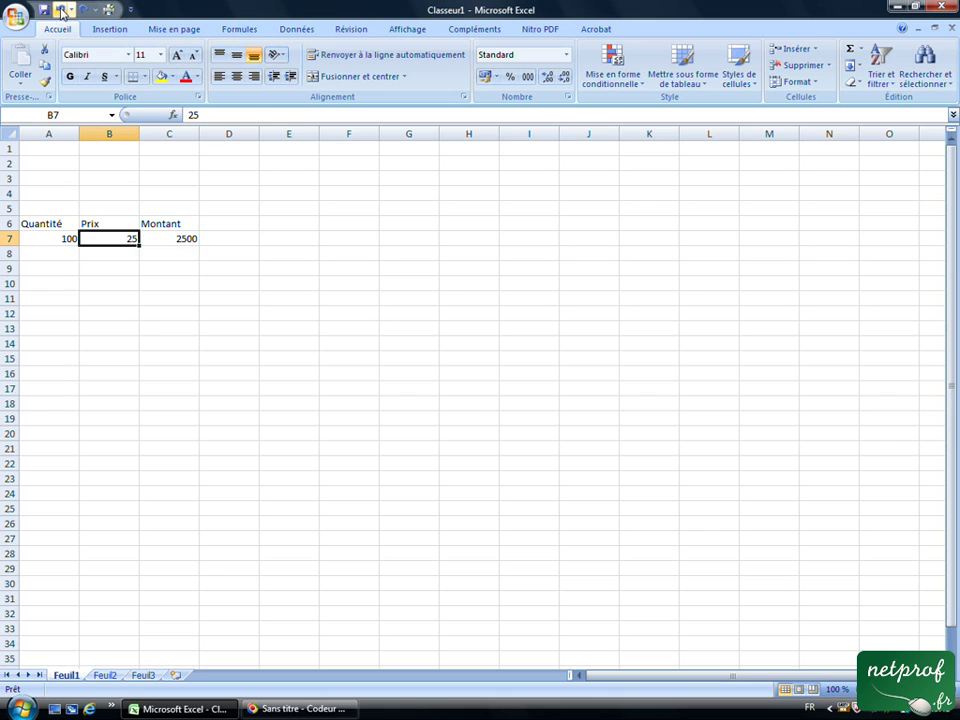
pyautogui.click(61, 12)
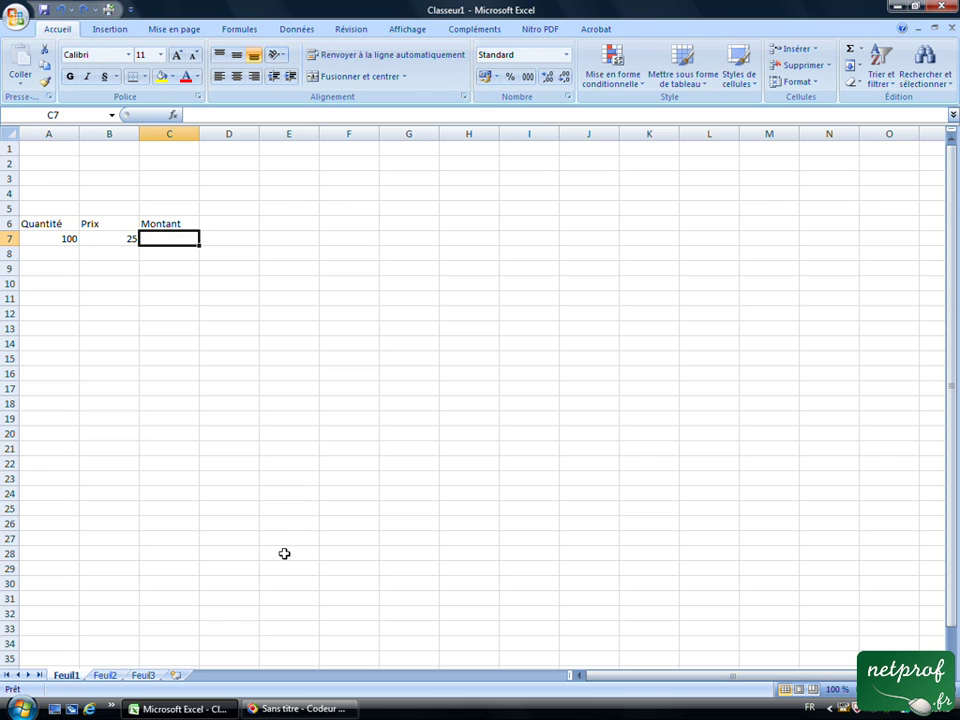
# Step: Enter =A7*B7 in C7 by pointing at A7 and B7, then recheck the formula
pyautogui.write('=')
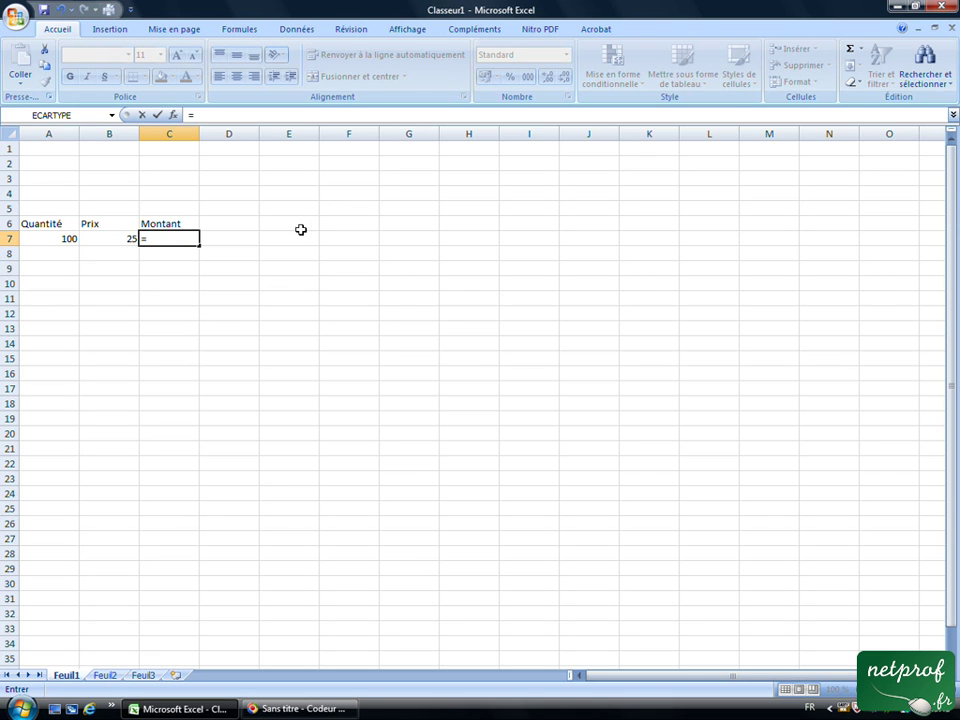
pyautogui.click(58, 238)
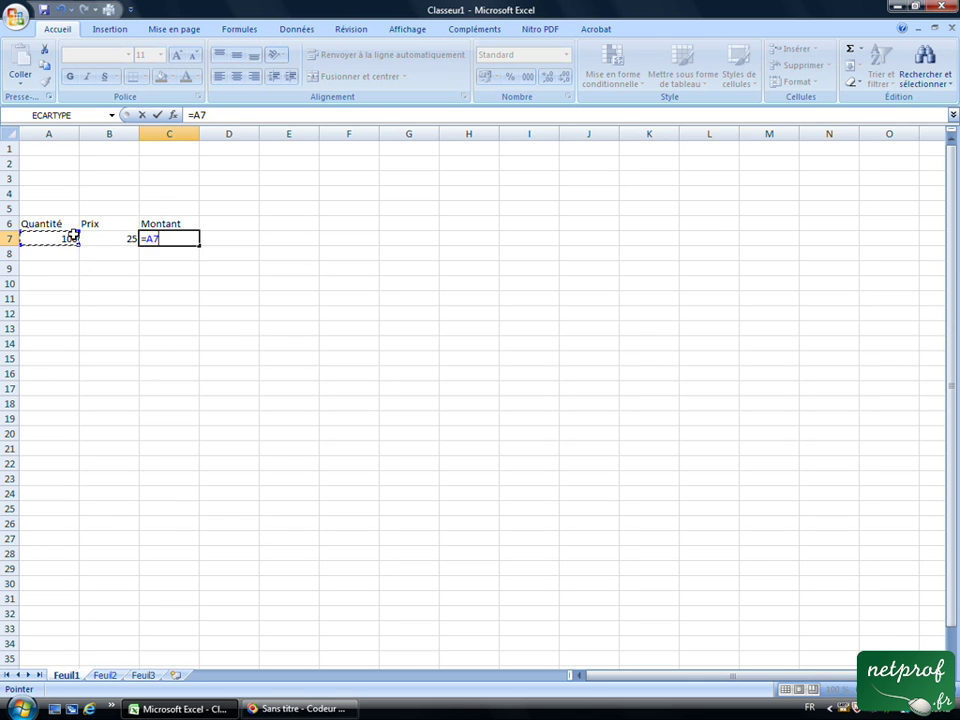
pyautogui.write('*')
pyautogui.click(116, 238)
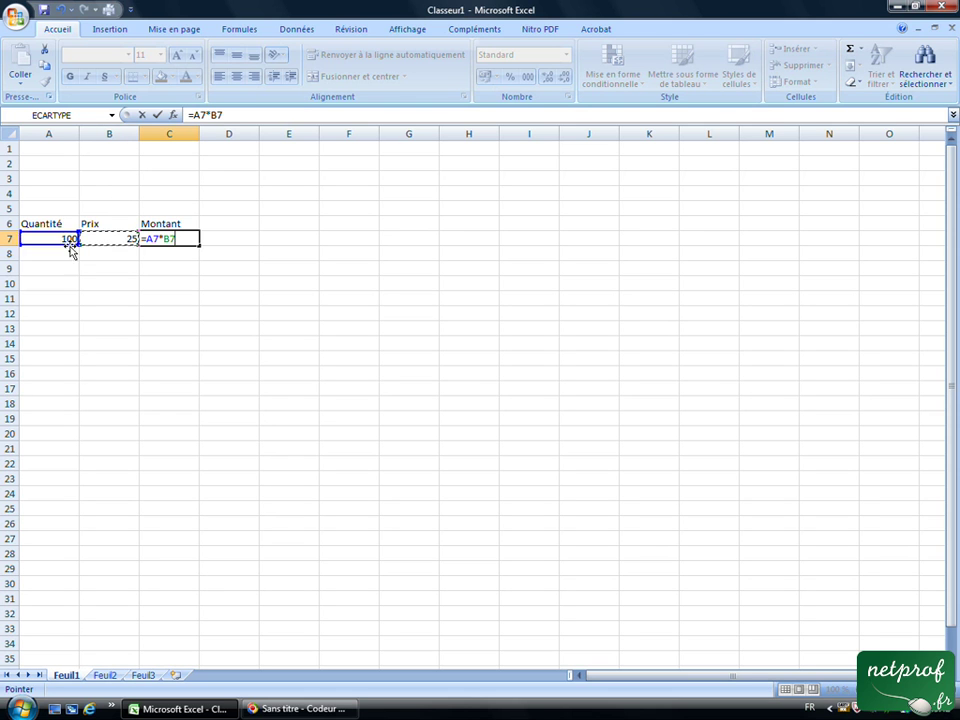
pyautogui.press('Return')
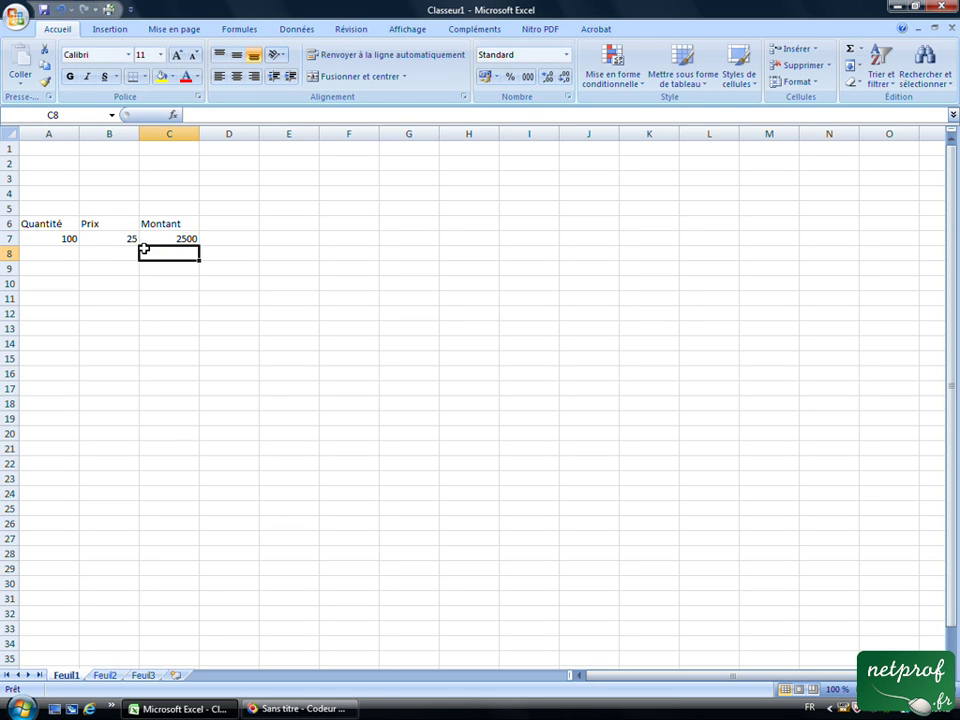
pyautogui.click(183, 240)
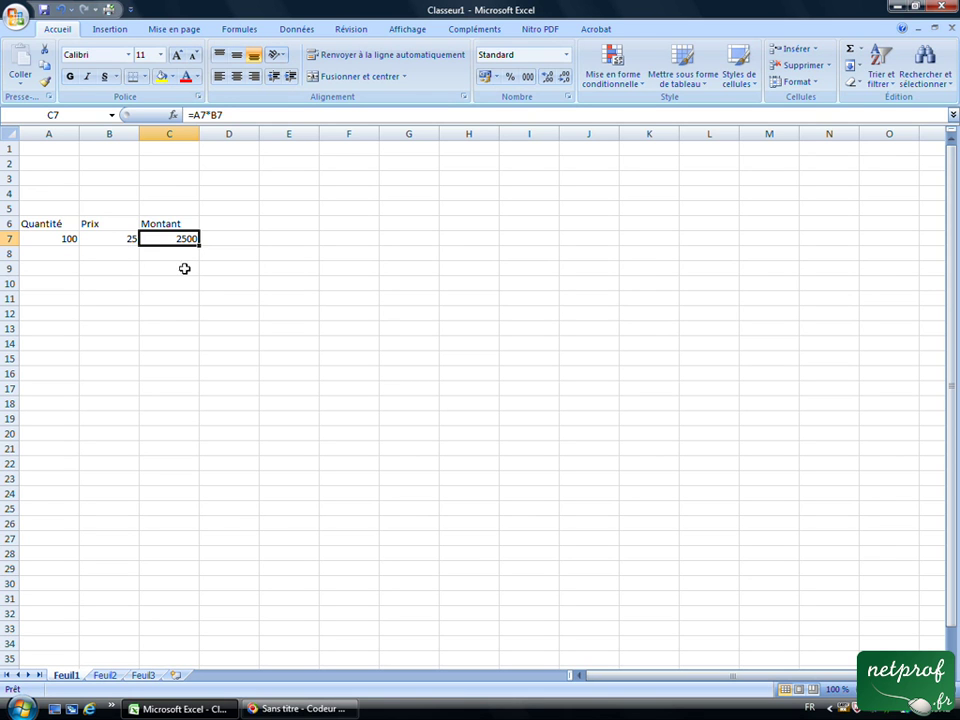
# Step: Change price B7 to 20 so C7 recalculates to 2000
pyautogui.click(120, 238)
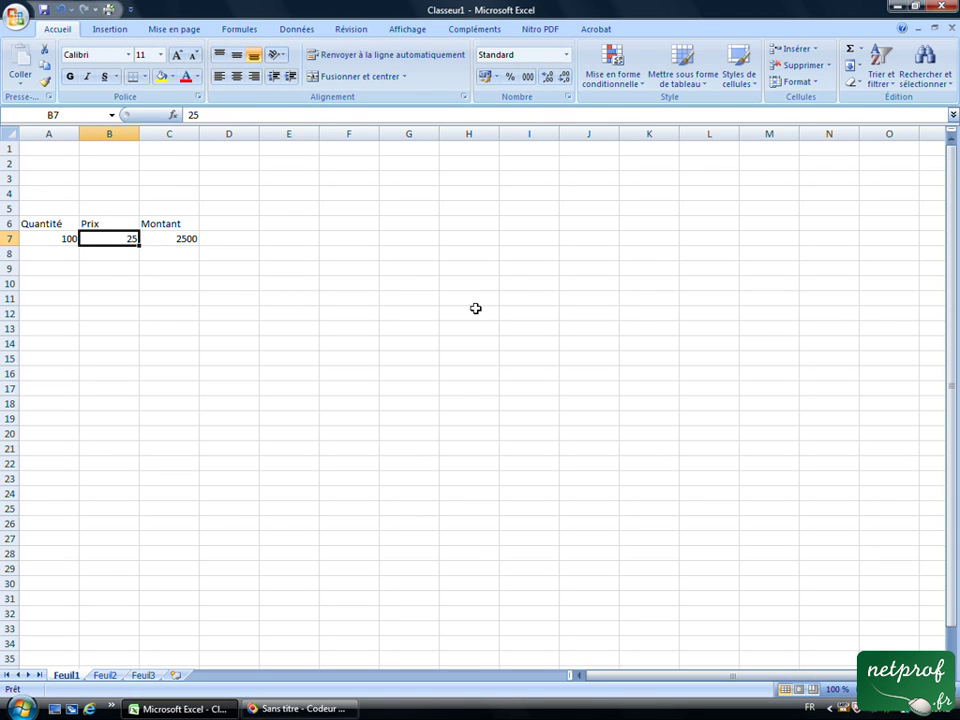
pyautogui.write('20')
pyautogui.press('Return')
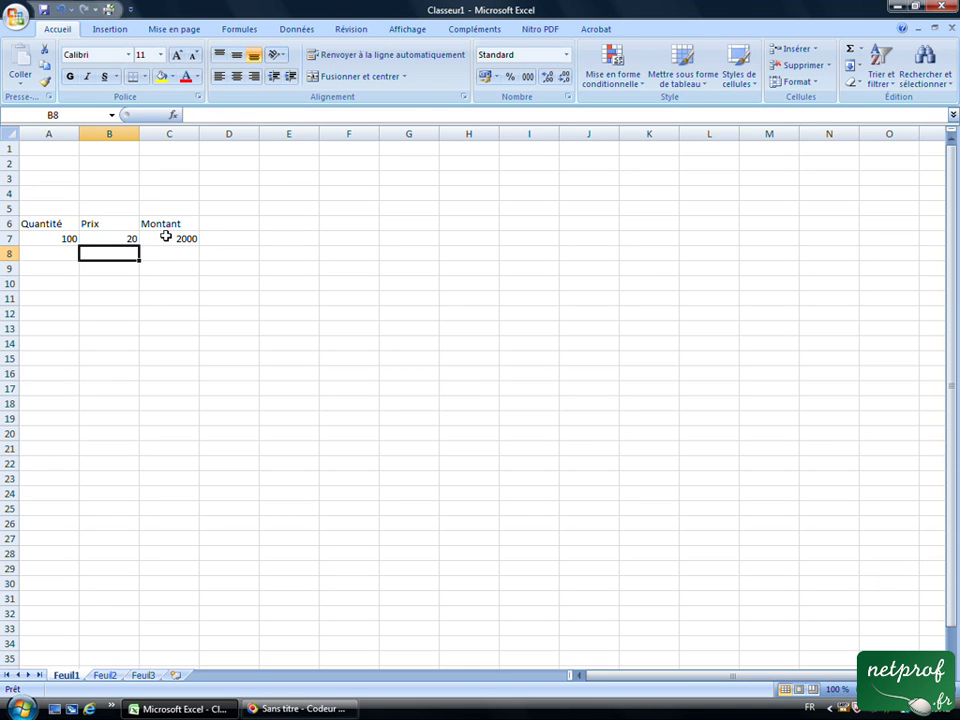
pyautogui.click(166, 236)
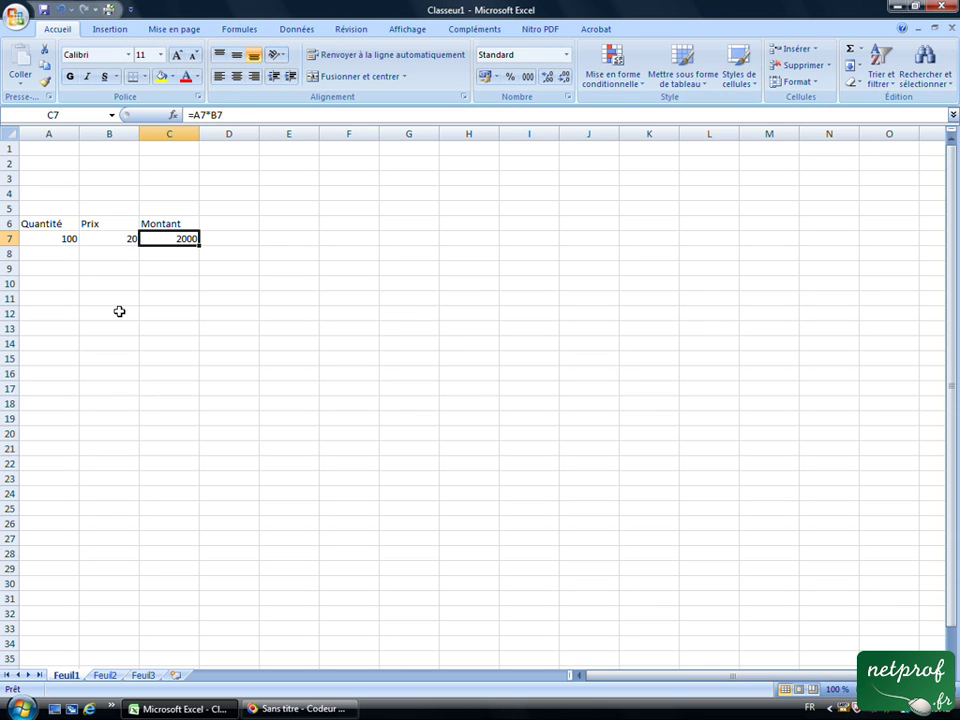
# Step: Enter quantity/price 120/24 in row 8 and 120/41 in row 9
pyautogui.click(61, 253)
pyautogui.write('120')
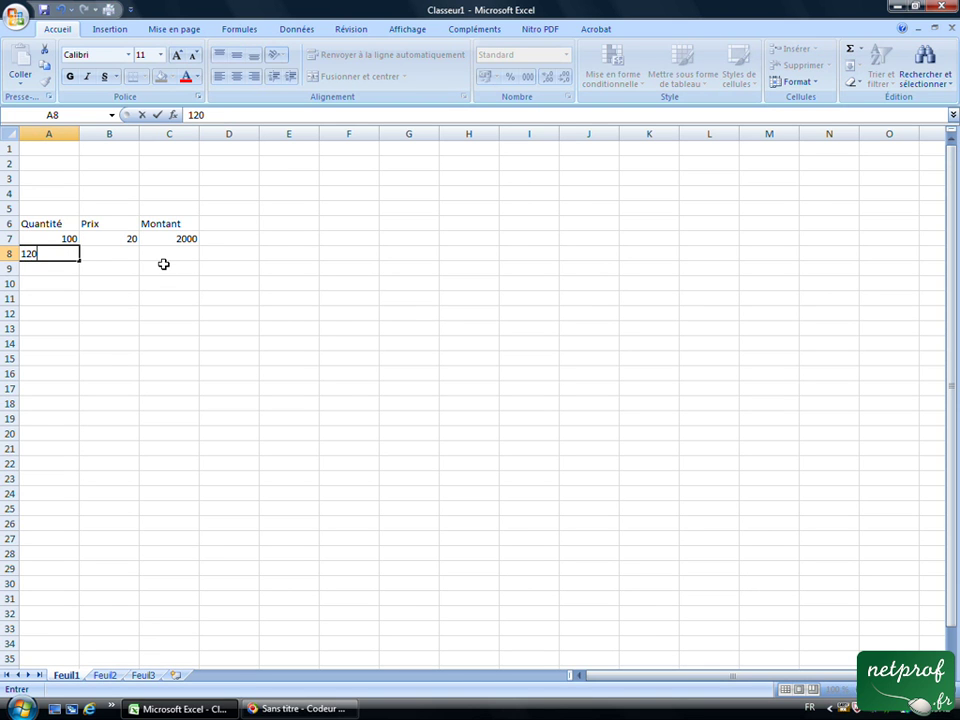
pyautogui.press('Tab')
pyautogui.write('2')
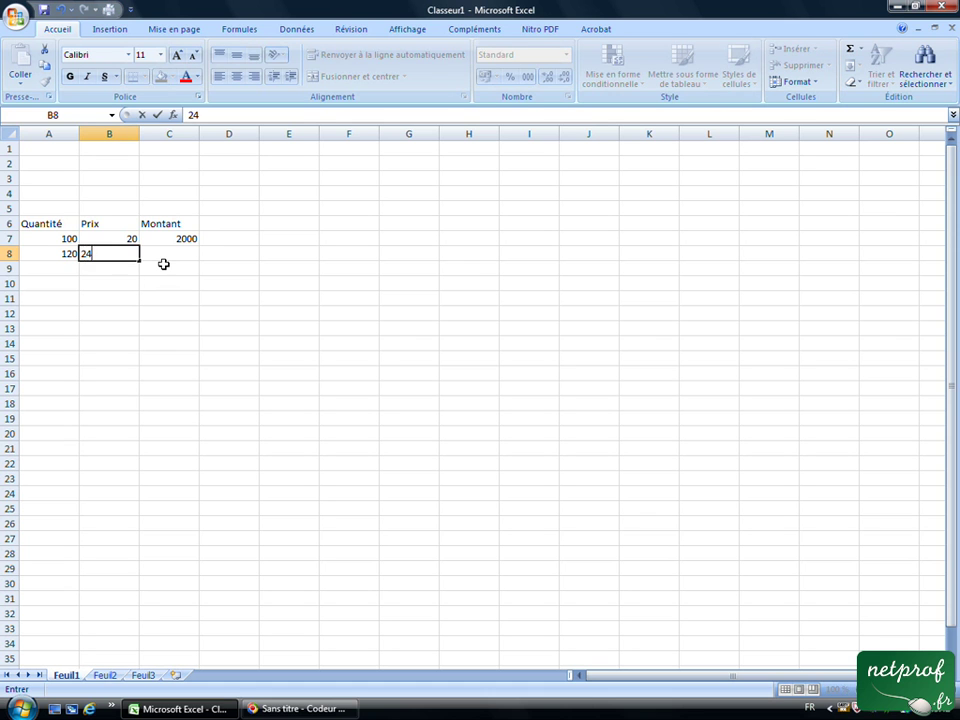
pyautogui.press('Return')
pyautogui.write('120')
pyautogui.press('Tab')
pyautogui.write('41')
pyautogui.press('Down')
# Step: Enter quantity 100 and price 48 in row 10
pyautogui.press('Left')
pyautogui.write('1')
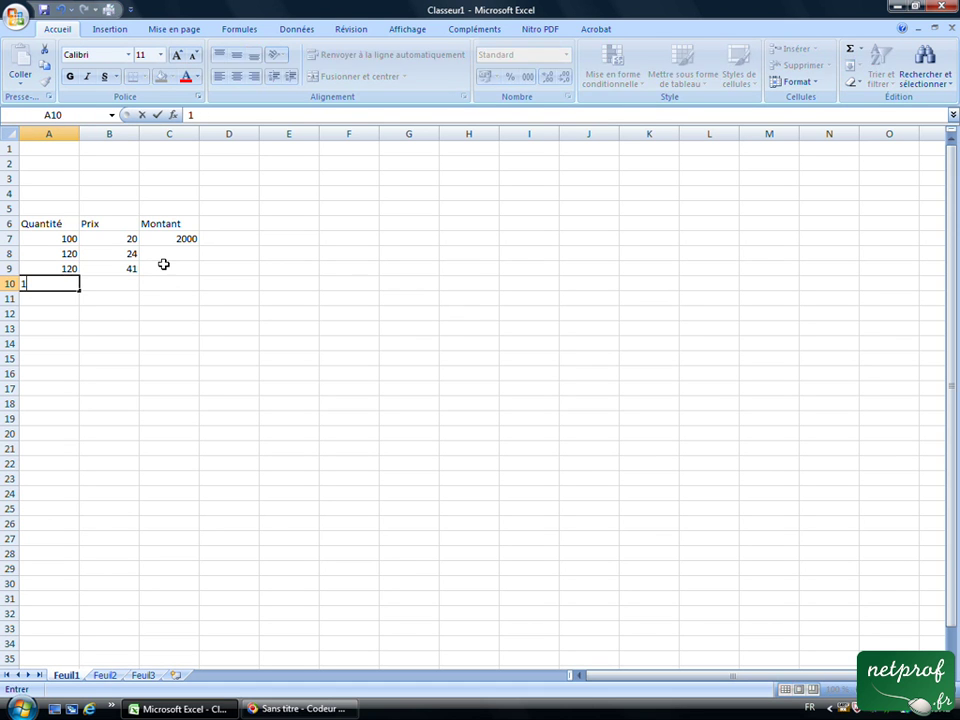
pyautogui.write('00')
pyautogui.press('Tab')
pyautogui.write('4')
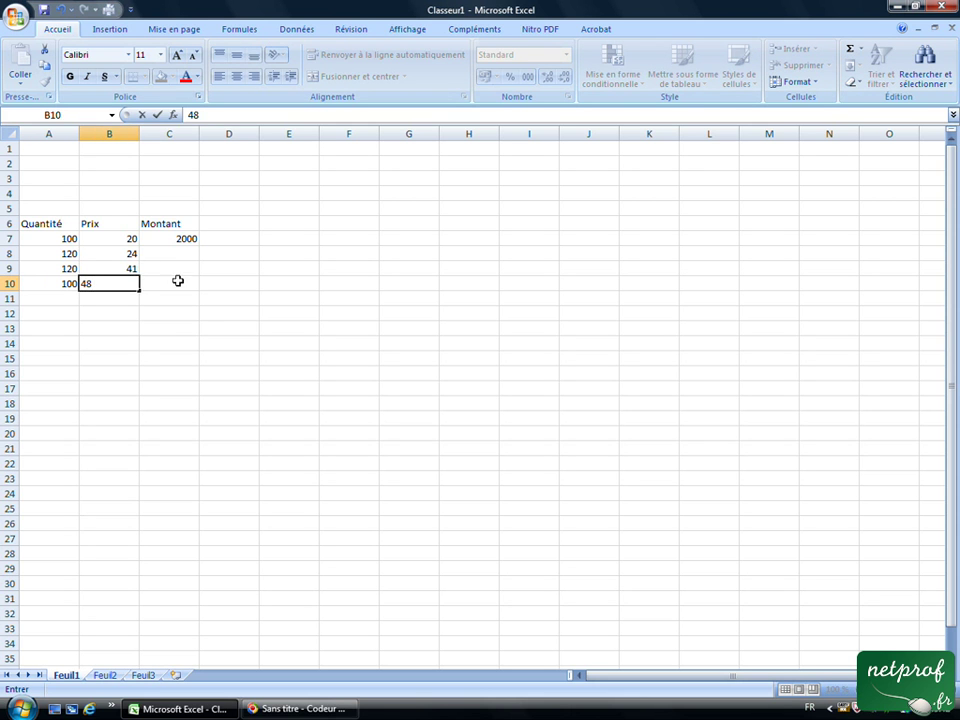
pyautogui.click(166, 268)
pyautogui.click(165, 255)
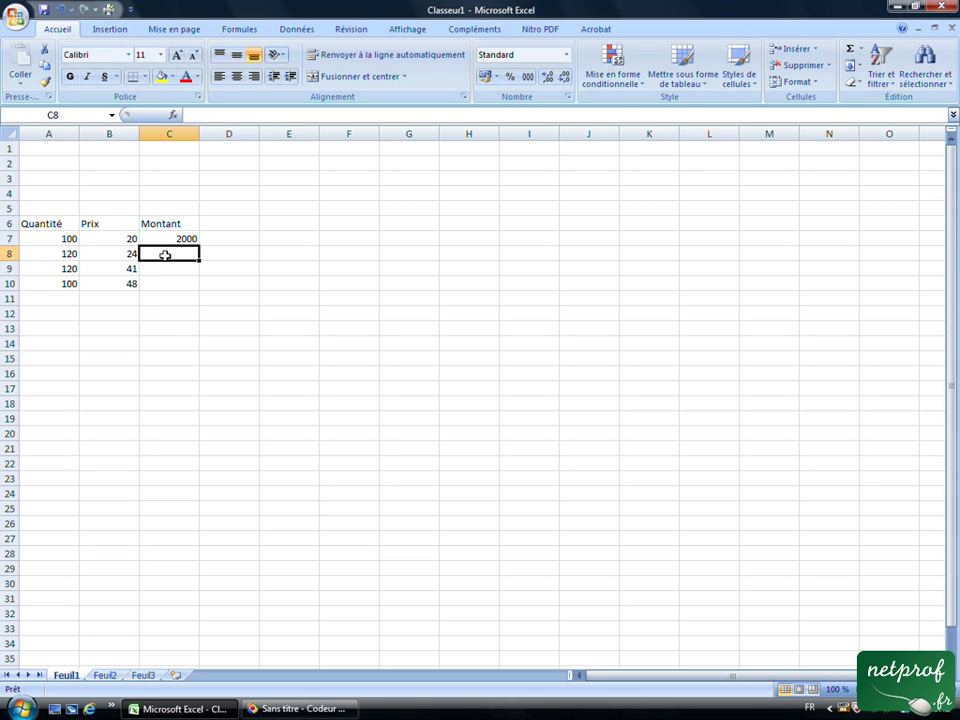
pyautogui.write('=')
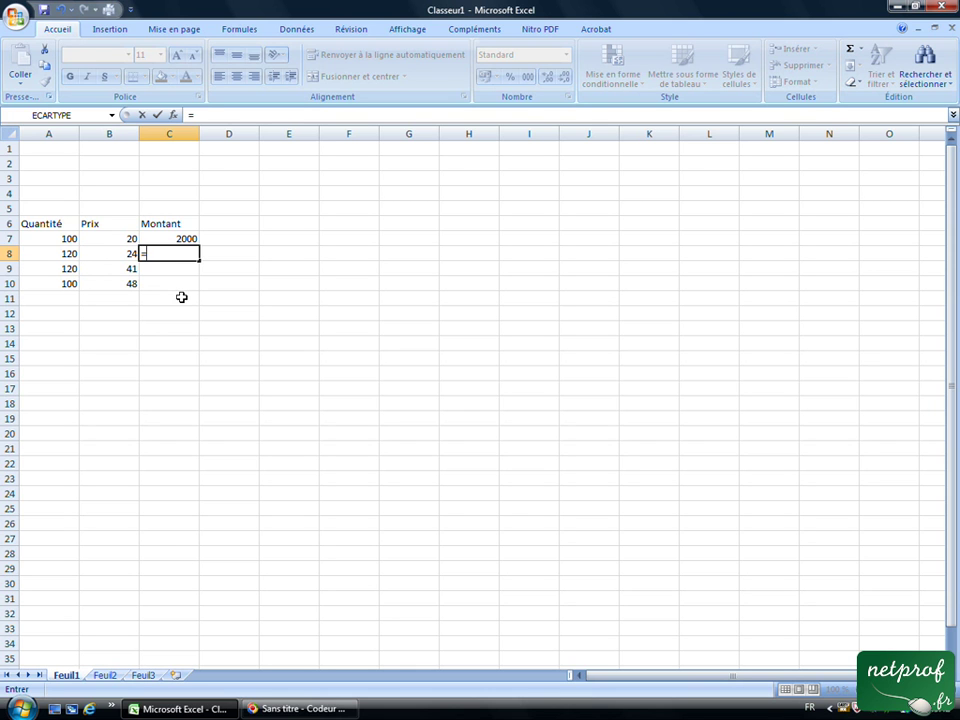
pyautogui.press('Escape')
pyautogui.click(178, 240)
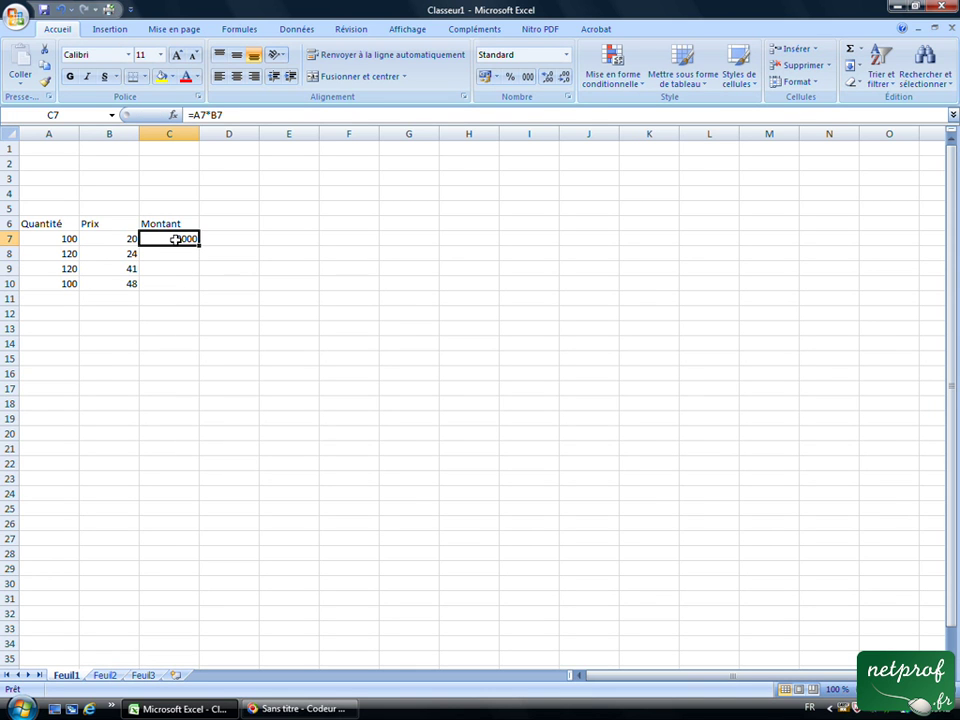
pyautogui.rightClick(176, 242)
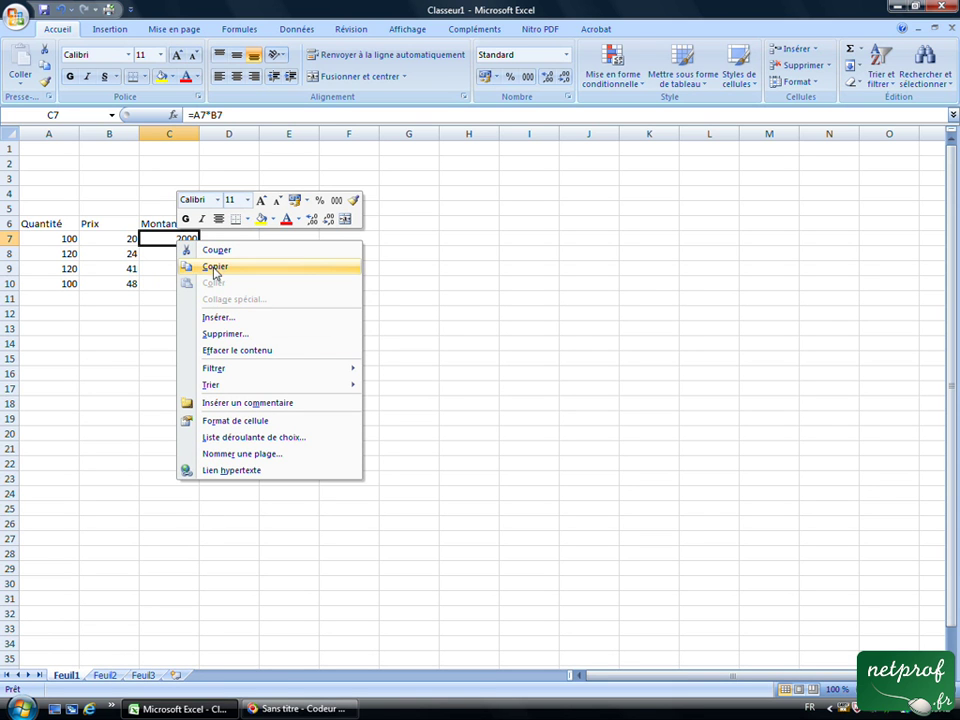
pyautogui.click(204, 268)
pyautogui.click(172, 254)
pyautogui.rightClick(174, 255)
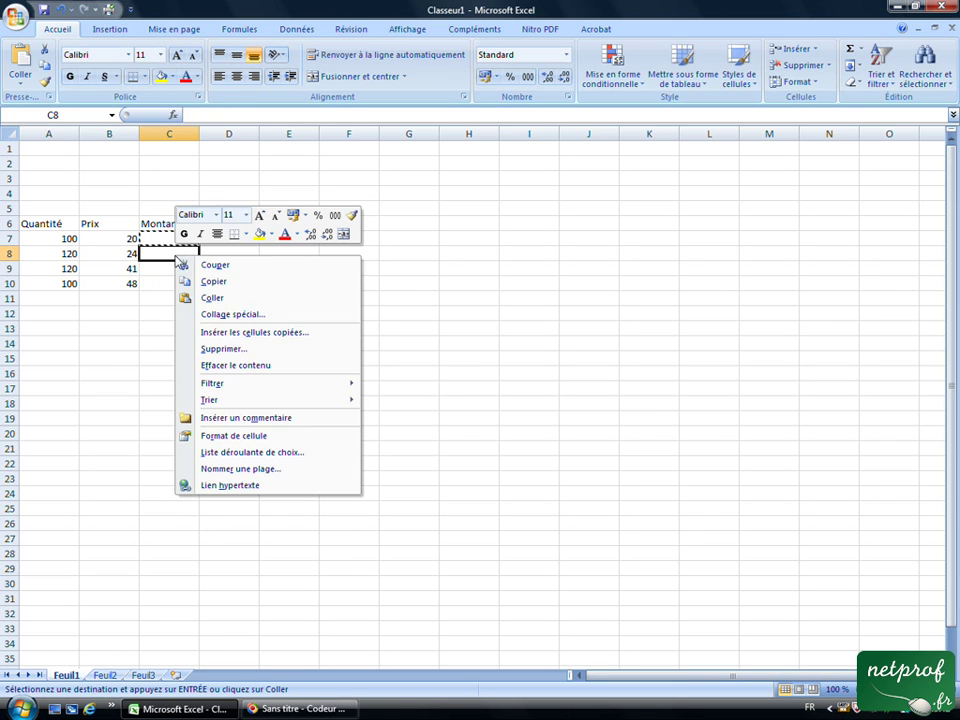
pyautogui.click(211, 298)
pyautogui.click(403, 270)
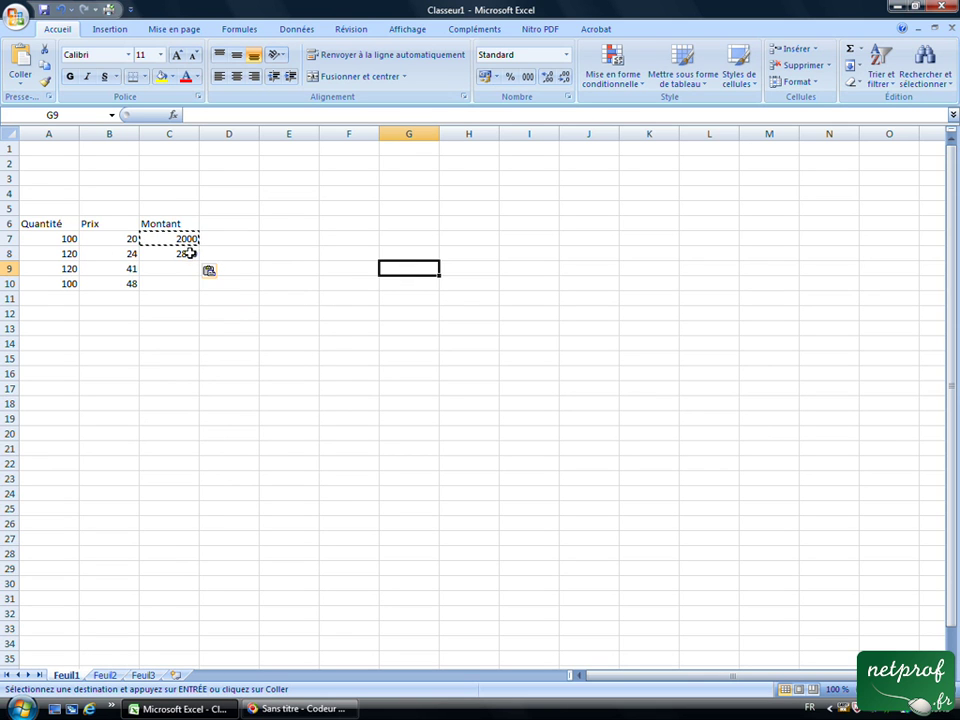
pyautogui.click(190, 254)
pyautogui.hotkey('ctrl', 'z')
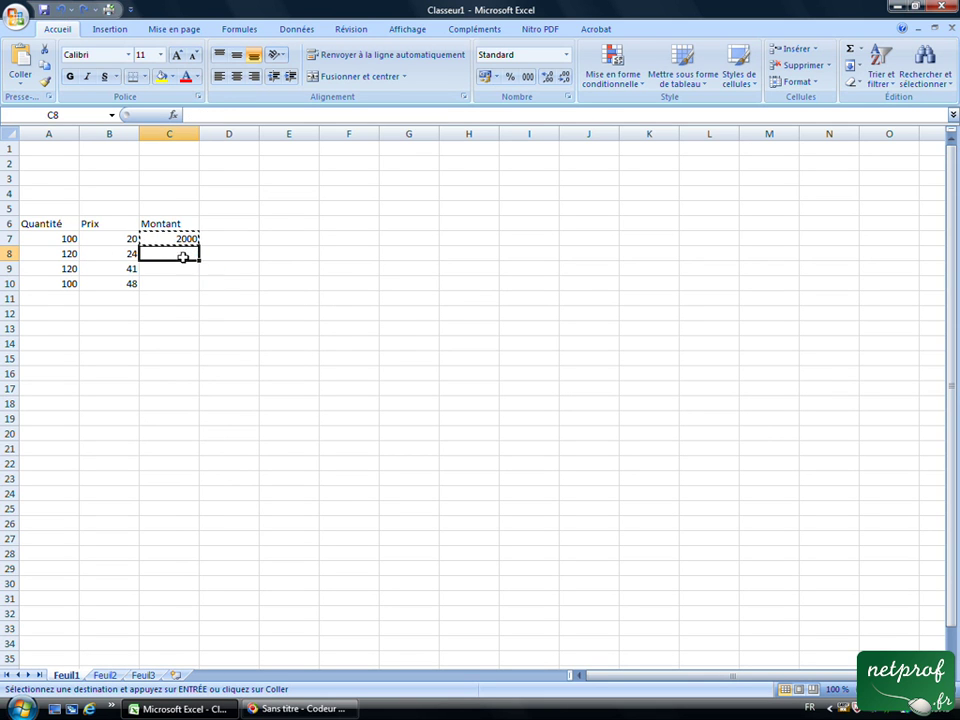
pyautogui.press('Right')
pyautogui.press('Down')
pyautogui.press('Down')
pyautogui.click(190, 210)
pyautogui.click(184, 240)
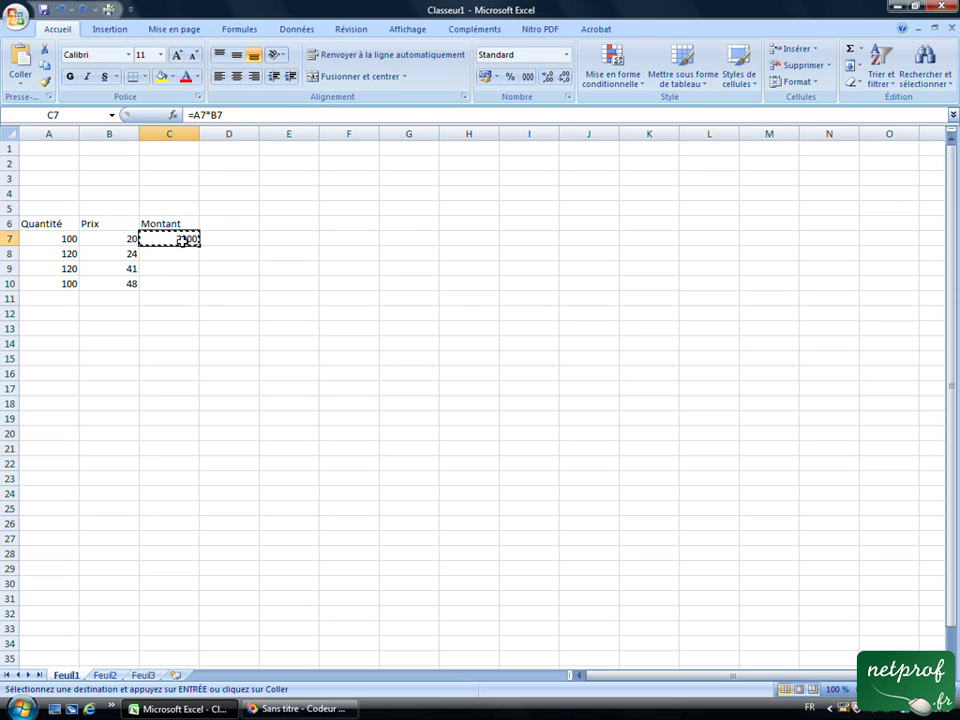
pyautogui.press('Escape')
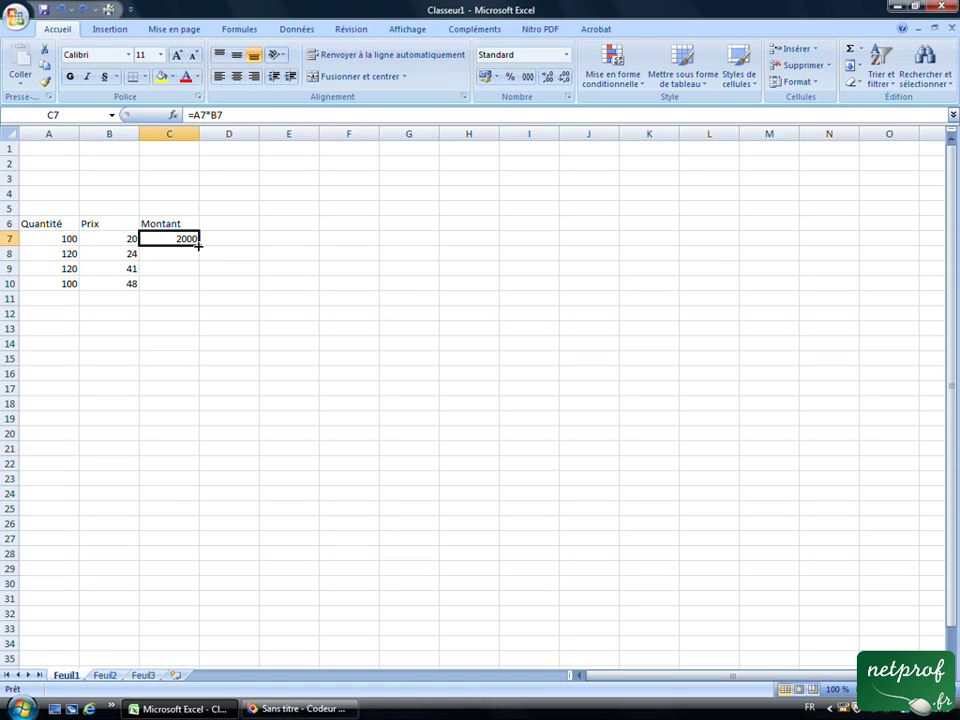
pyautogui.hotkey('ctrl', '+')
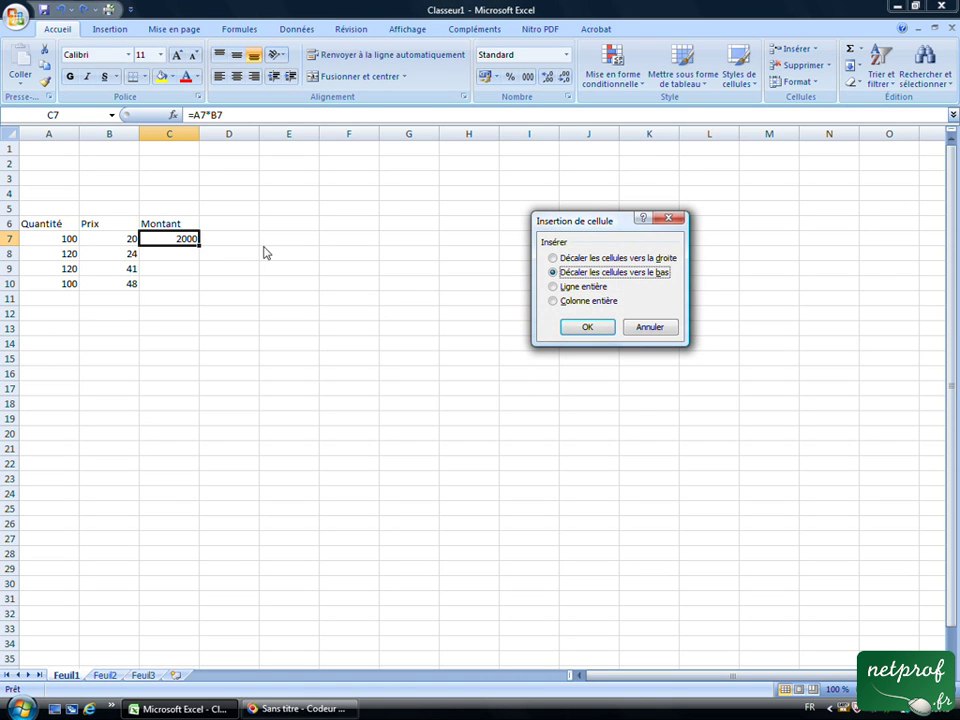
pyautogui.click(662, 330)
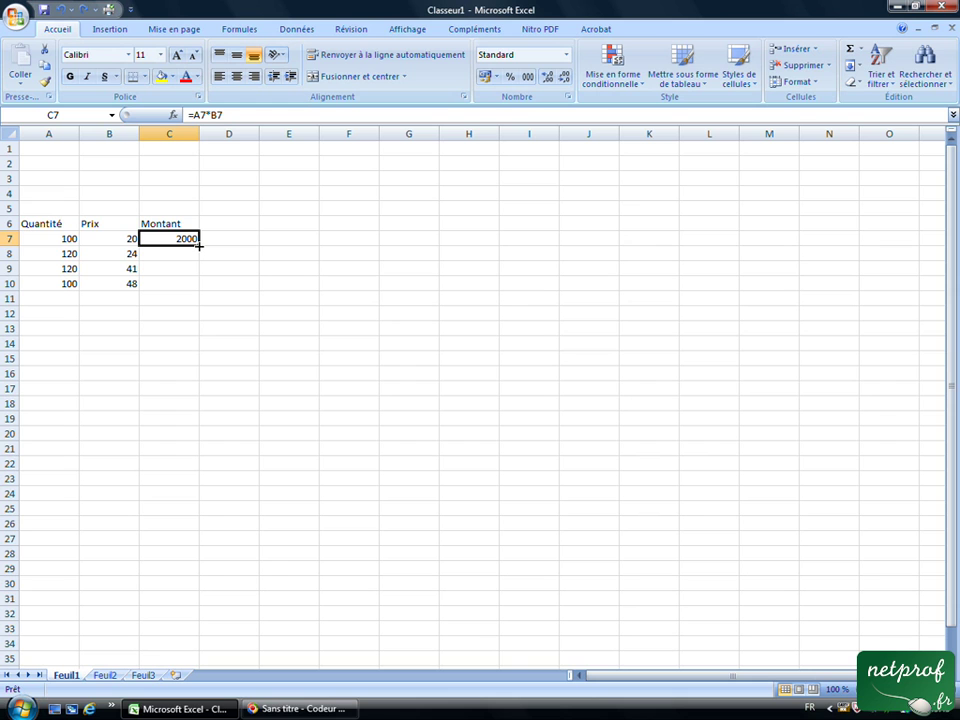
# Step: Fill the C7 formula down to C10; undo a trial fill across D7:E7
pyautogui.moveTo(199, 245); pyautogui.dragTo(201, 288)
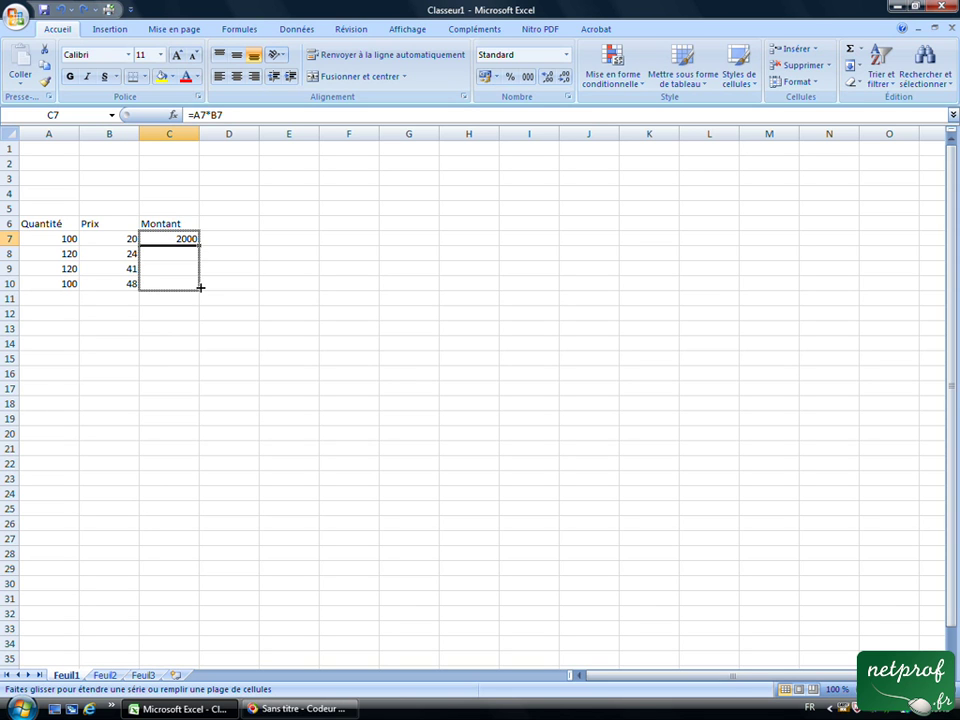
pyautogui.moveTo(201, 288); pyautogui.dragTo(201, 288)
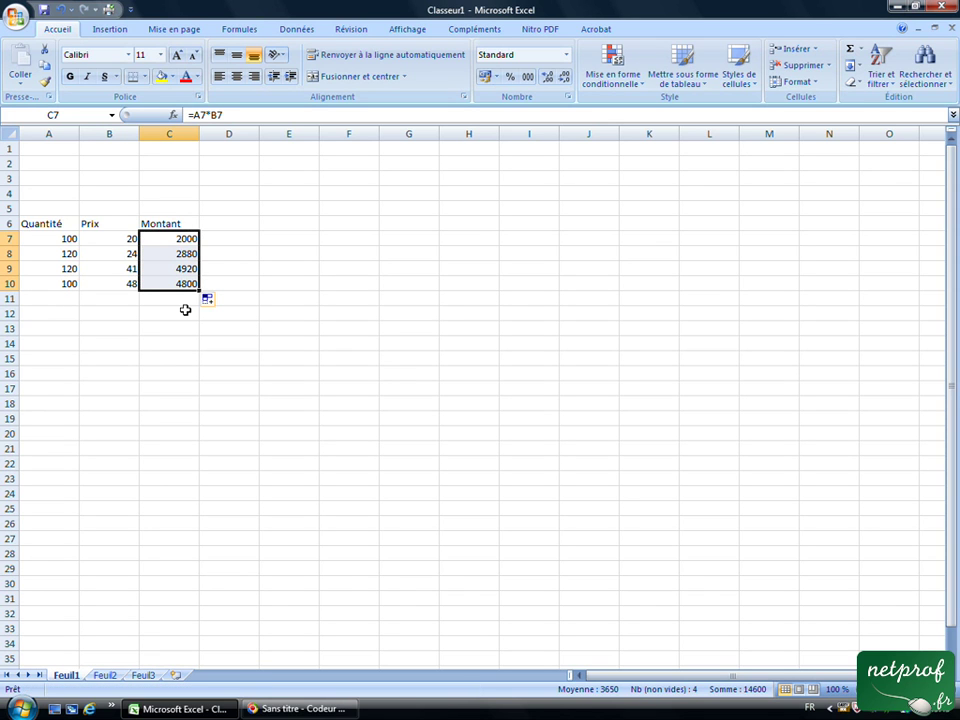
pyautogui.click(188, 238)
pyautogui.moveTo(200, 244); pyautogui.dragTo(313, 238)
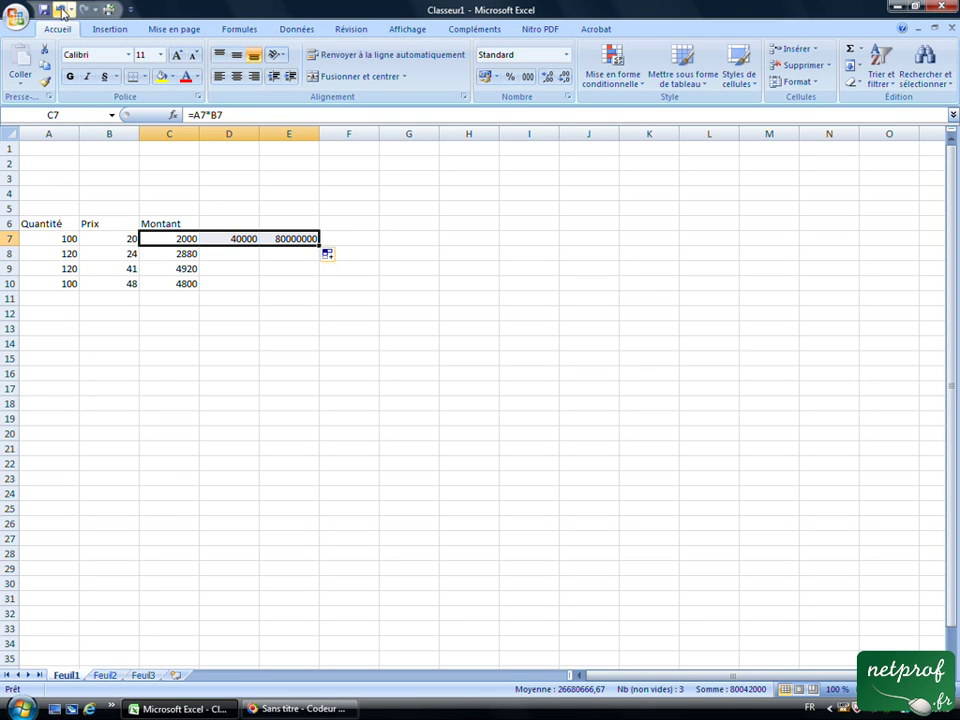
pyautogui.click(62, 10)
# Step: Check the copied Montant formulas in C8, C9 and C7
pyautogui.click(184, 252)
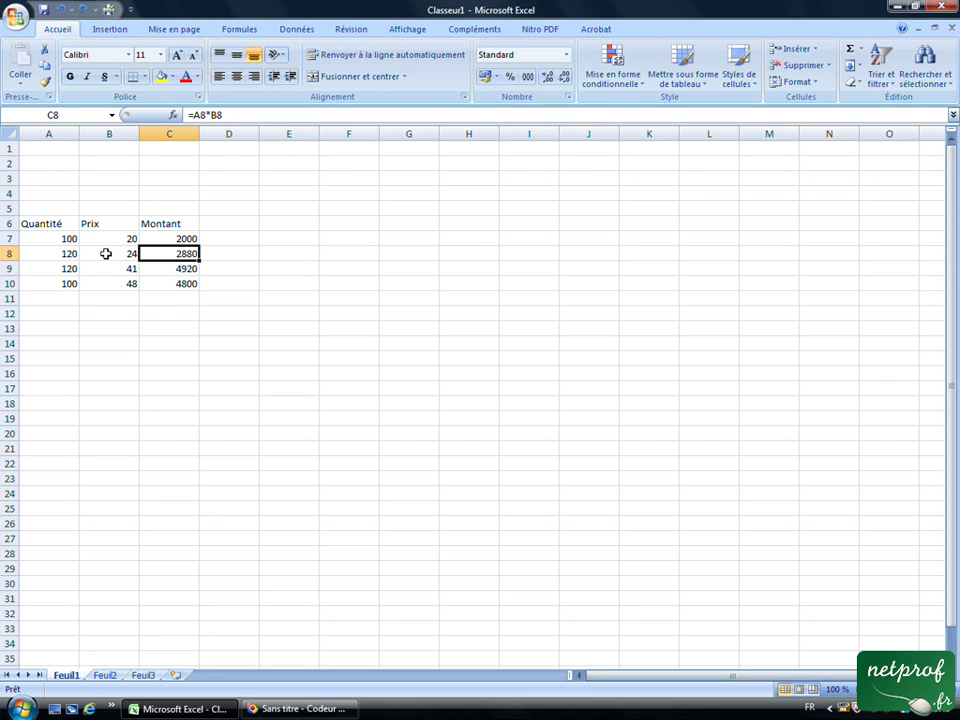
pyautogui.click(165, 268)
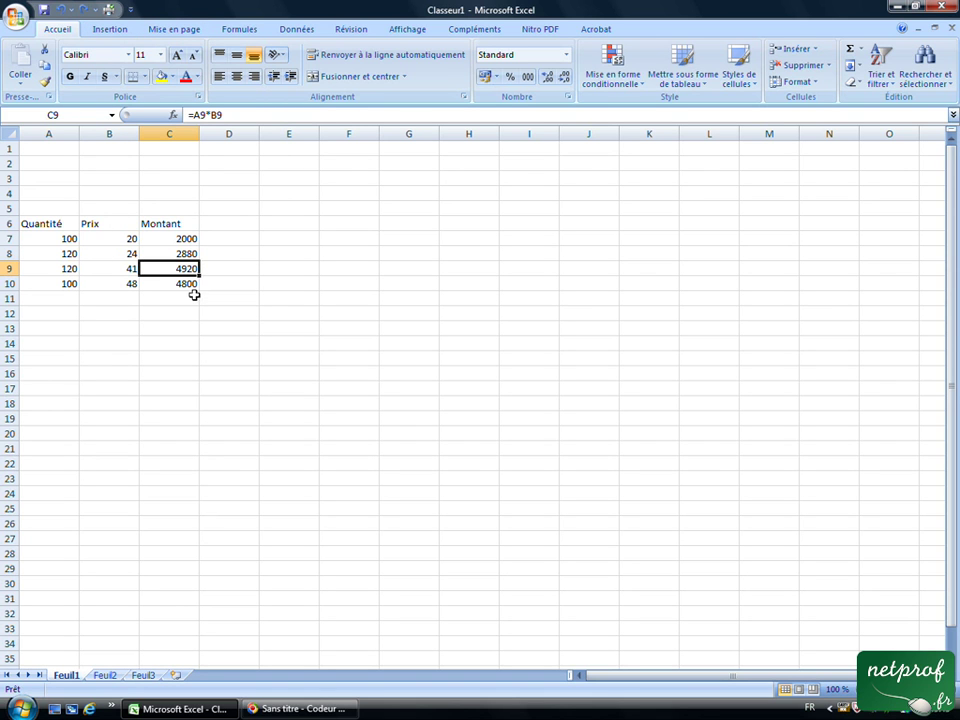
pyautogui.click(295, 329)
pyautogui.click(186, 240)
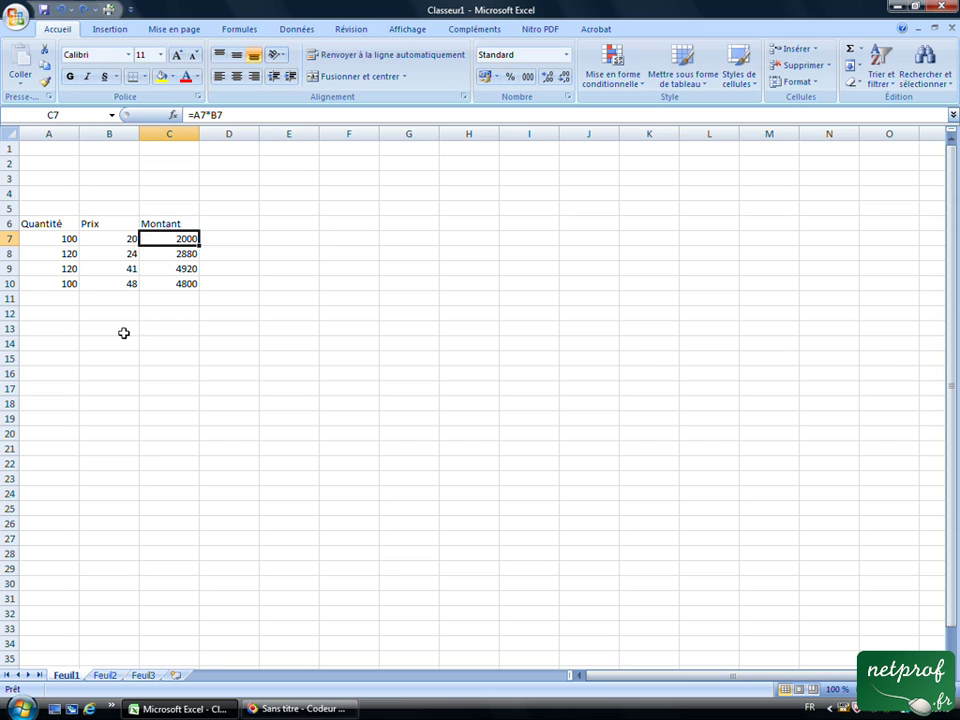
pyautogui.click(162, 343)
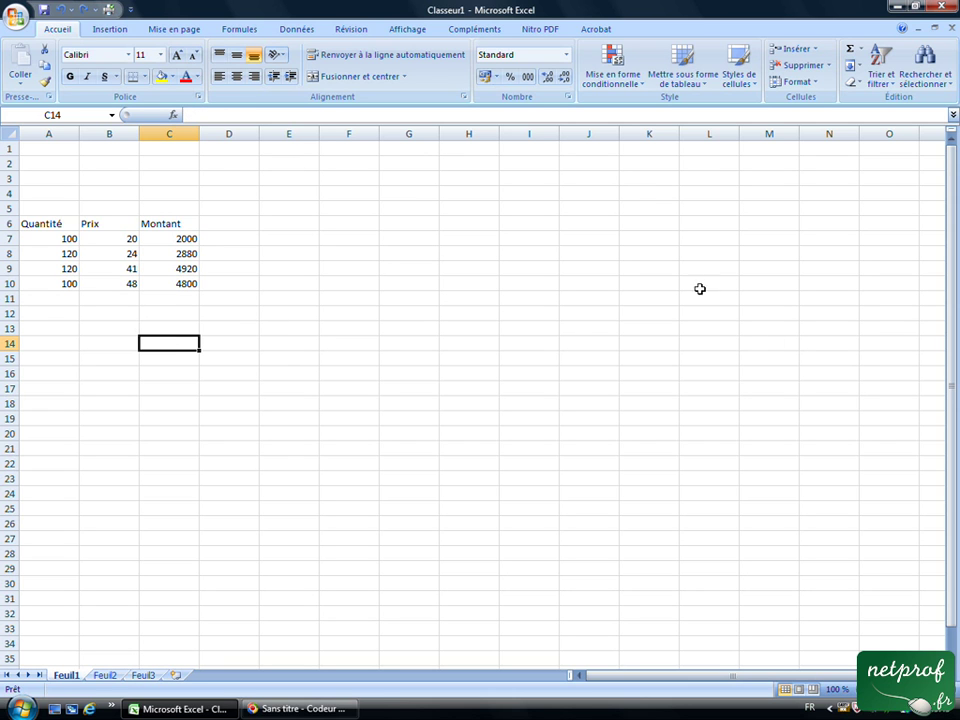
pyautogui.moveTo(955, 332)
pyautogui.mouseDown()
pyautogui.moveTo(958, 406)
pyautogui.moveTo(957, 385)
pyautogui.mouseUp()
pyautogui.moveTo(733, 676)
pyautogui.mouseDown()
pyautogui.moveTo(778, 676)
pyautogui.moveTo(733, 676)
pyautogui.mouseUp()
# Step: Rename the Feuil1 sheet tab to 'Calcul montant'
pyautogui.rightClick(68, 679)
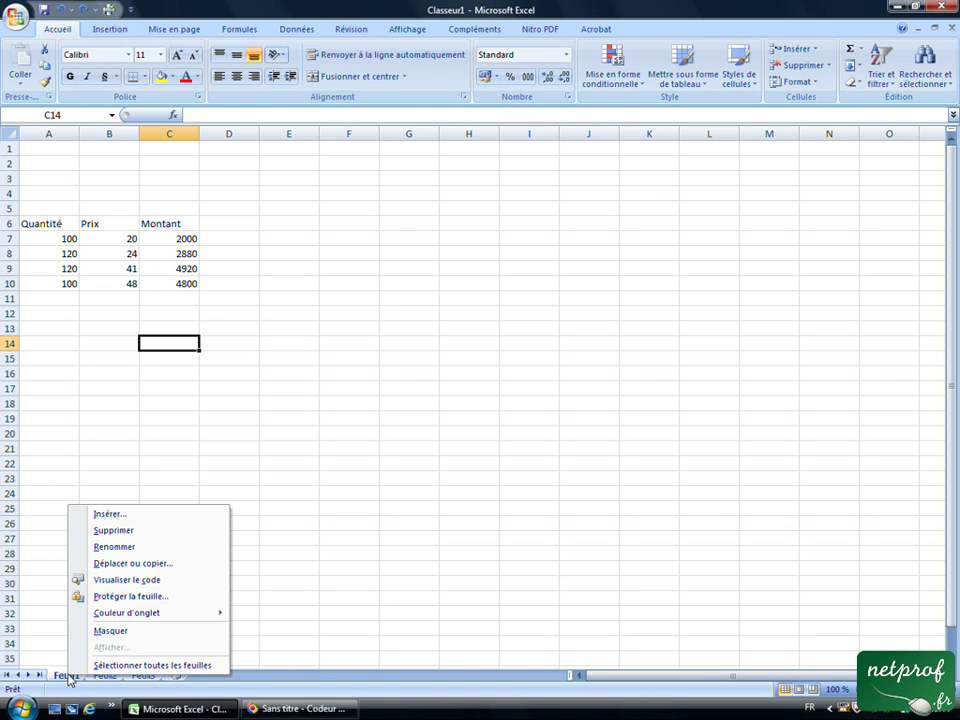
pyautogui.click(140, 546)
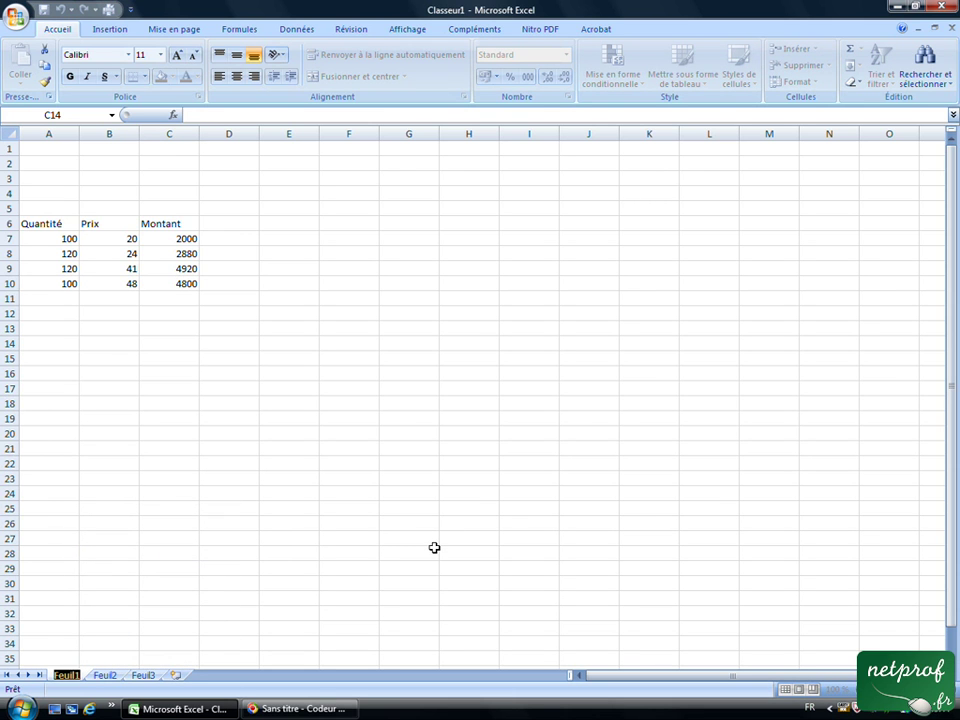
pyautogui.write('Calcul')
pyautogui.write(' montant')
pyautogui.press('Return')
pyautogui.click(109, 492)
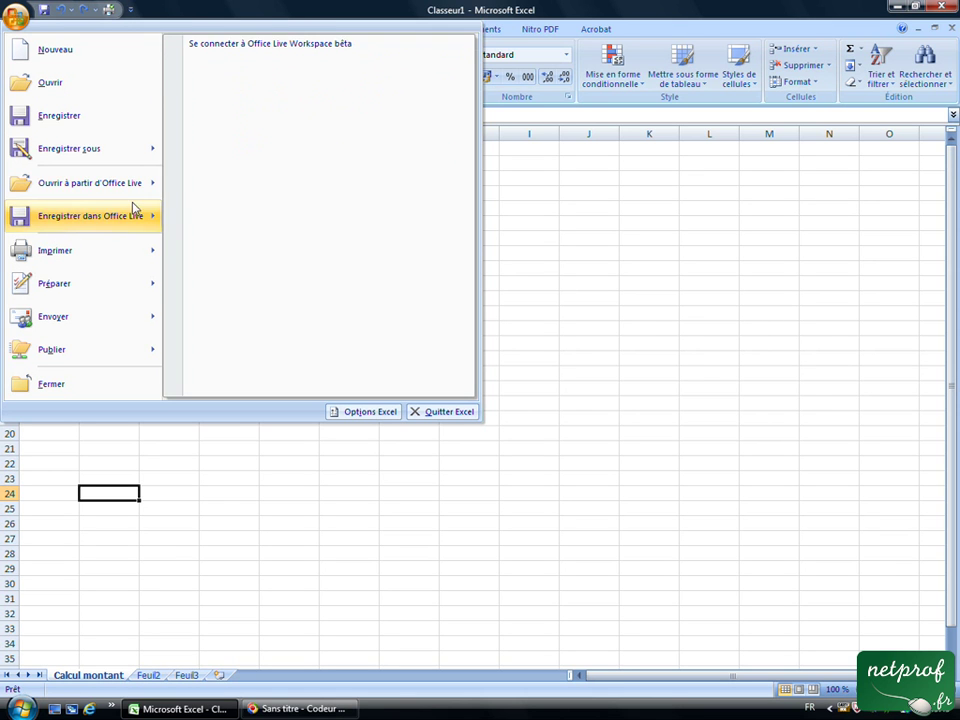
# Step: From the Office menu, choose Save As Excel workbook to save Classeur1.xlsx
pyautogui.moveTo(112, 151)
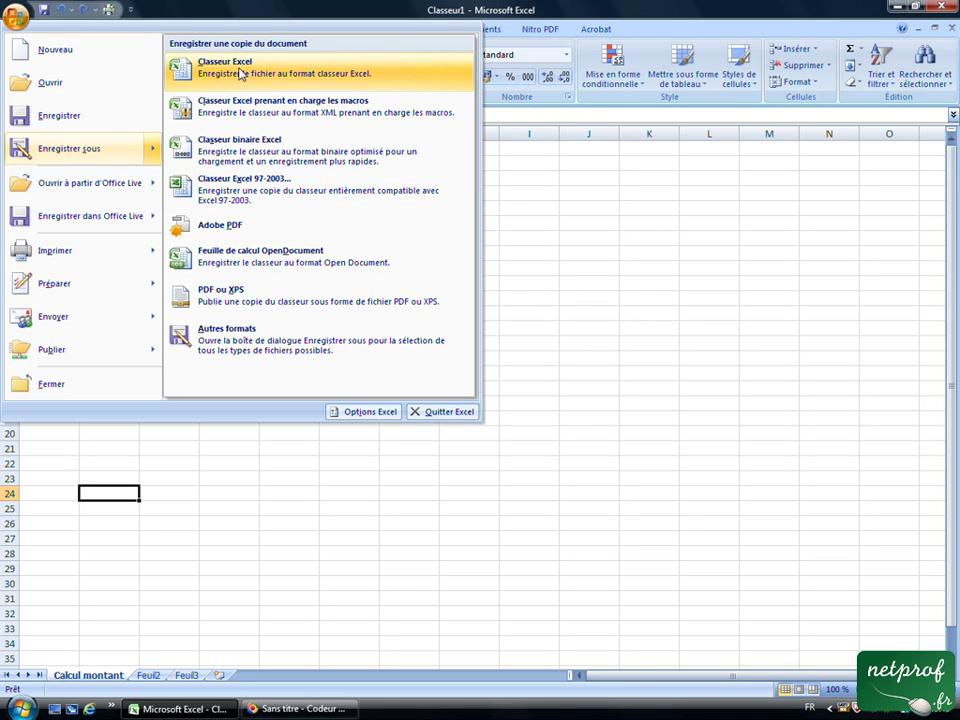
pyautogui.click(241, 74)
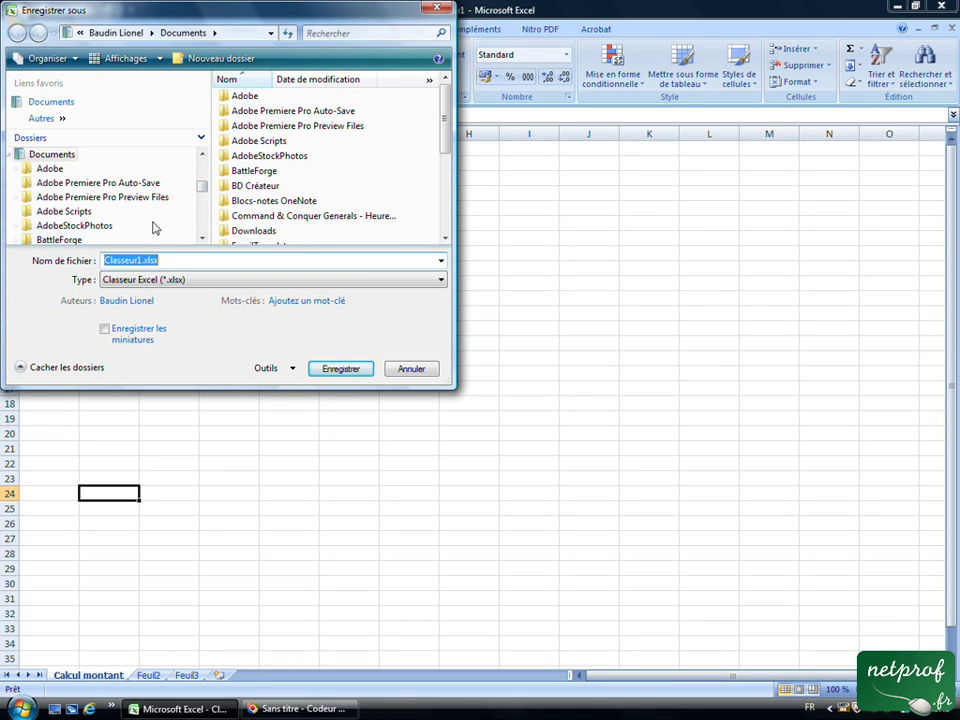
# Step: Browse the folder tree and file-type list, then cancel Save As without saving
pyautogui.moveTo(201, 187); pyautogui.dragTo(204, 212)
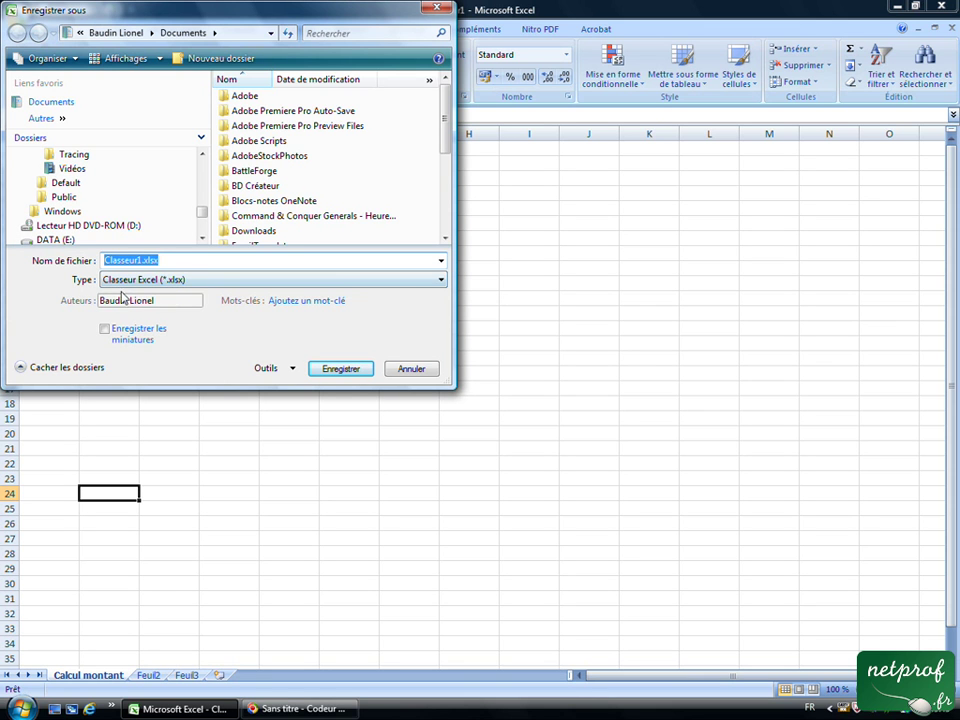
pyautogui.click(441, 280)
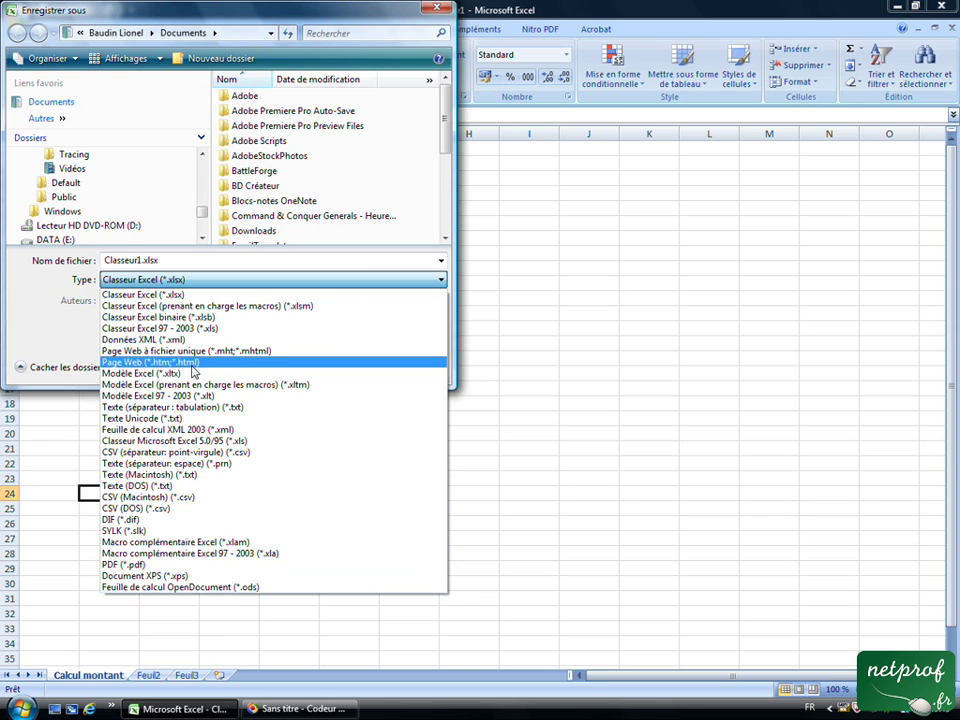
pyautogui.click(446, 12)
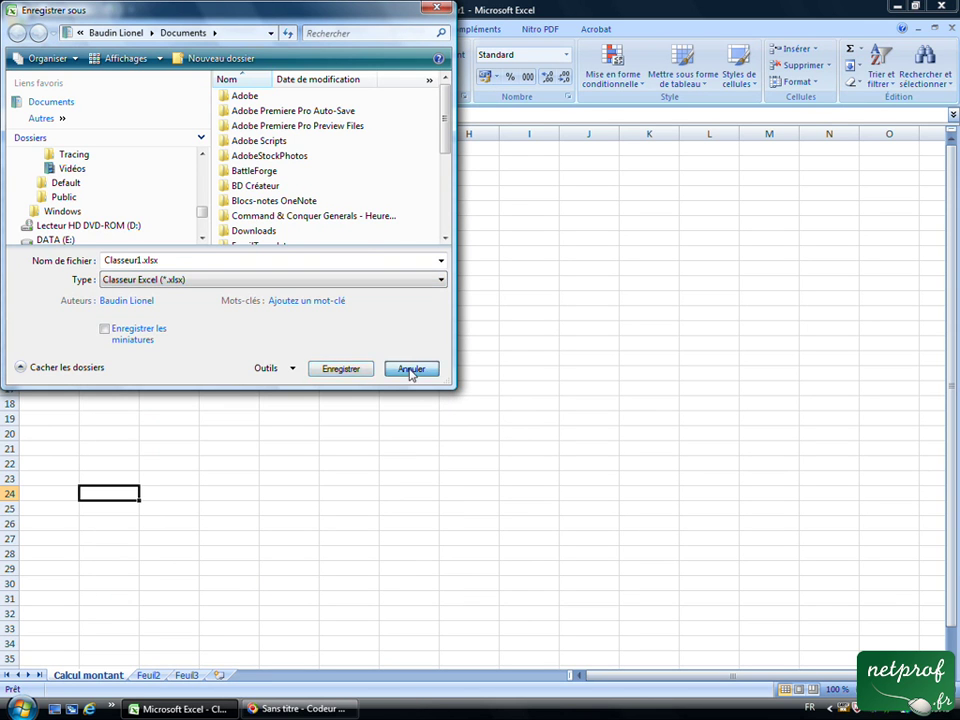
pyautogui.click(411, 370)
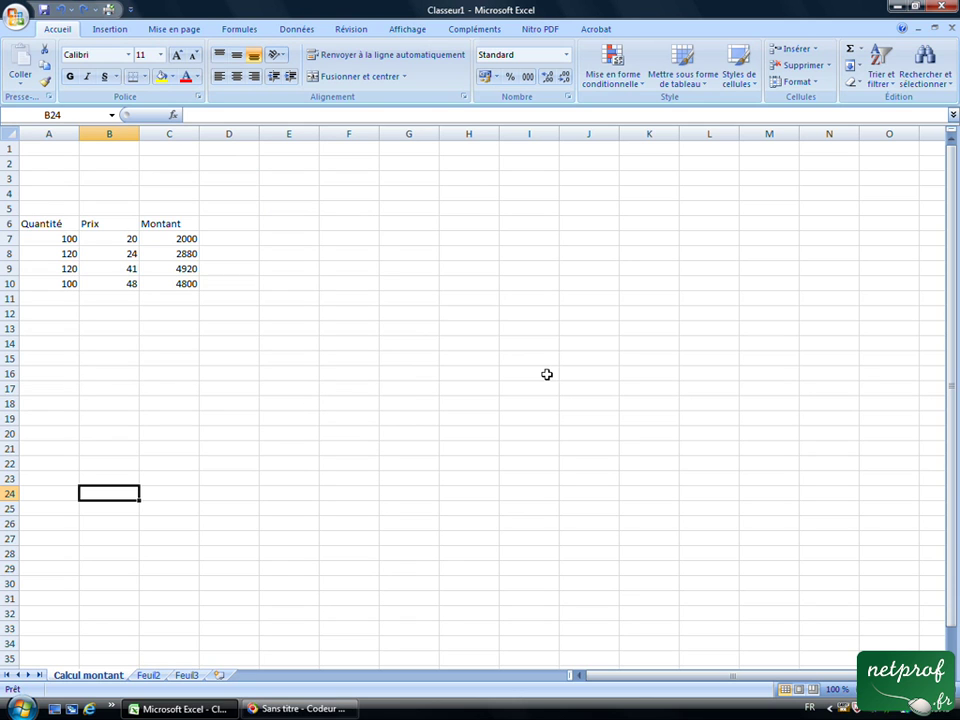